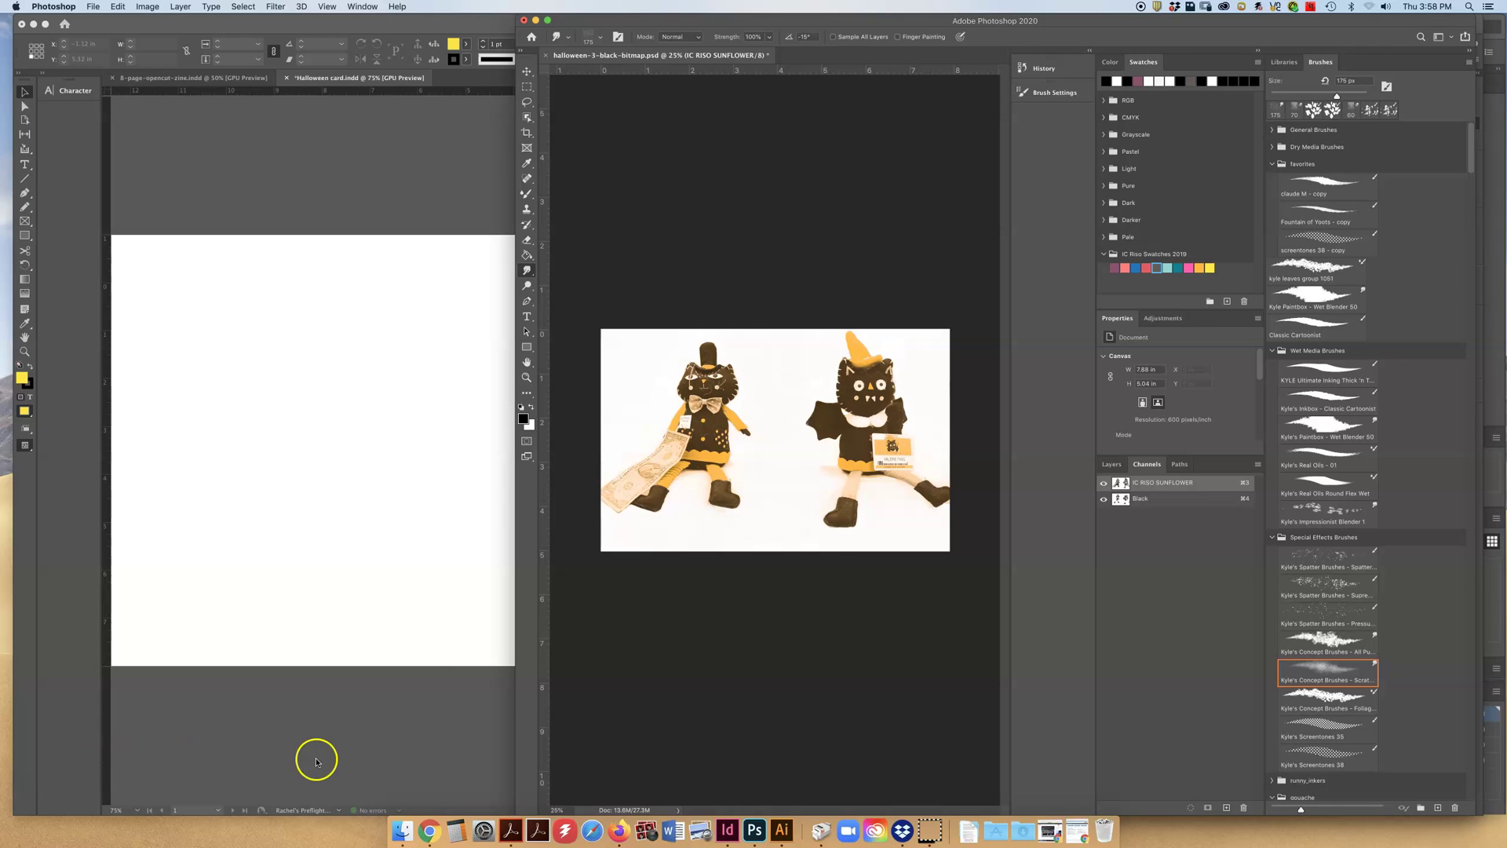
Step: Check the sunflower and black plates separately, then review the IC RISO SUNFLOWER channel's ink settings unchanged
{"action": "left_click", "coordinate": [1104, 484]}
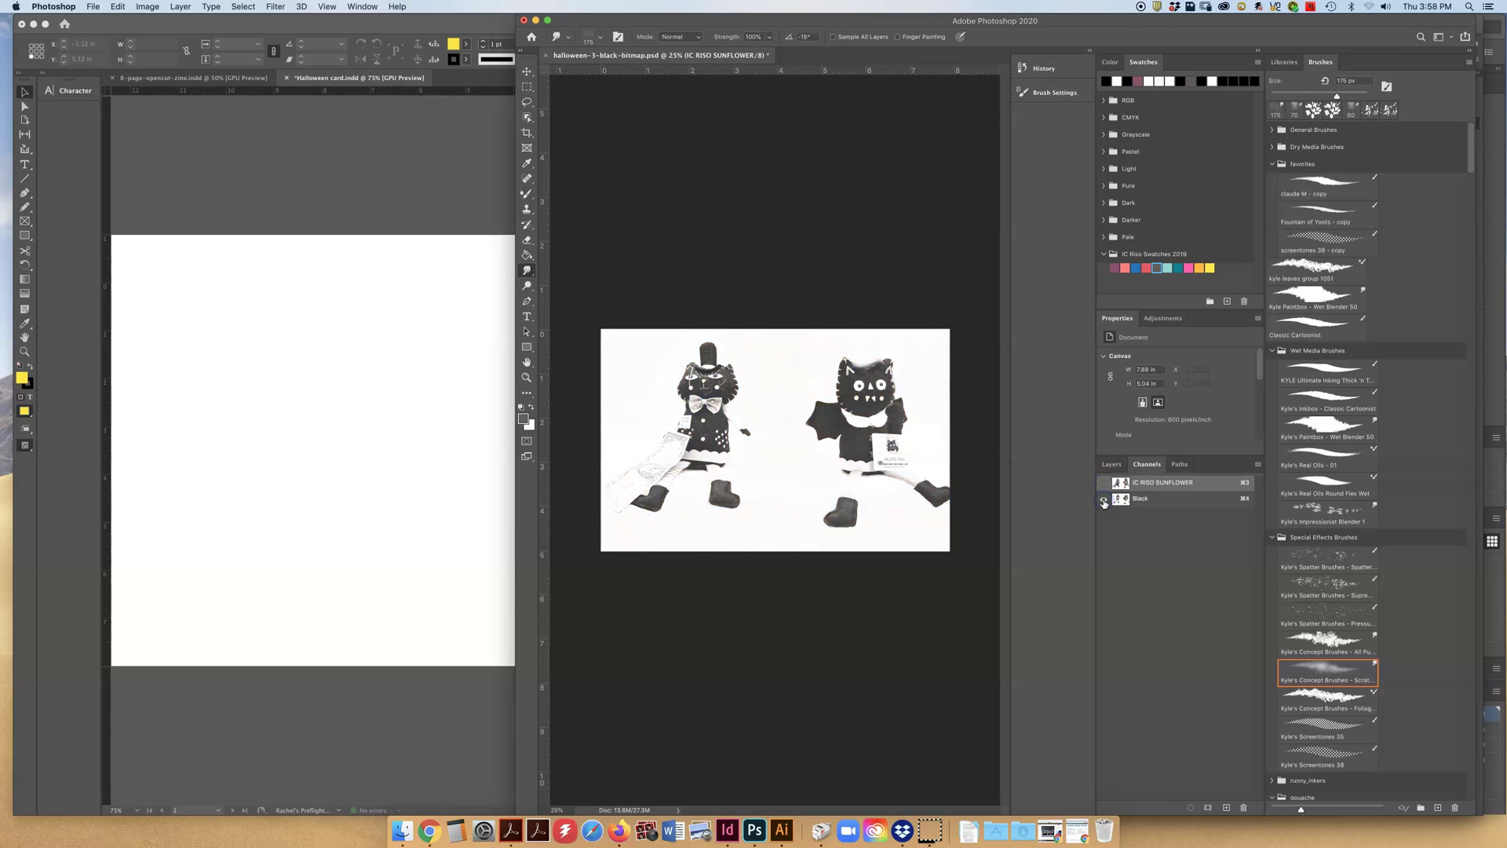
{"action": "left_click", "coordinate": [1104, 483]}
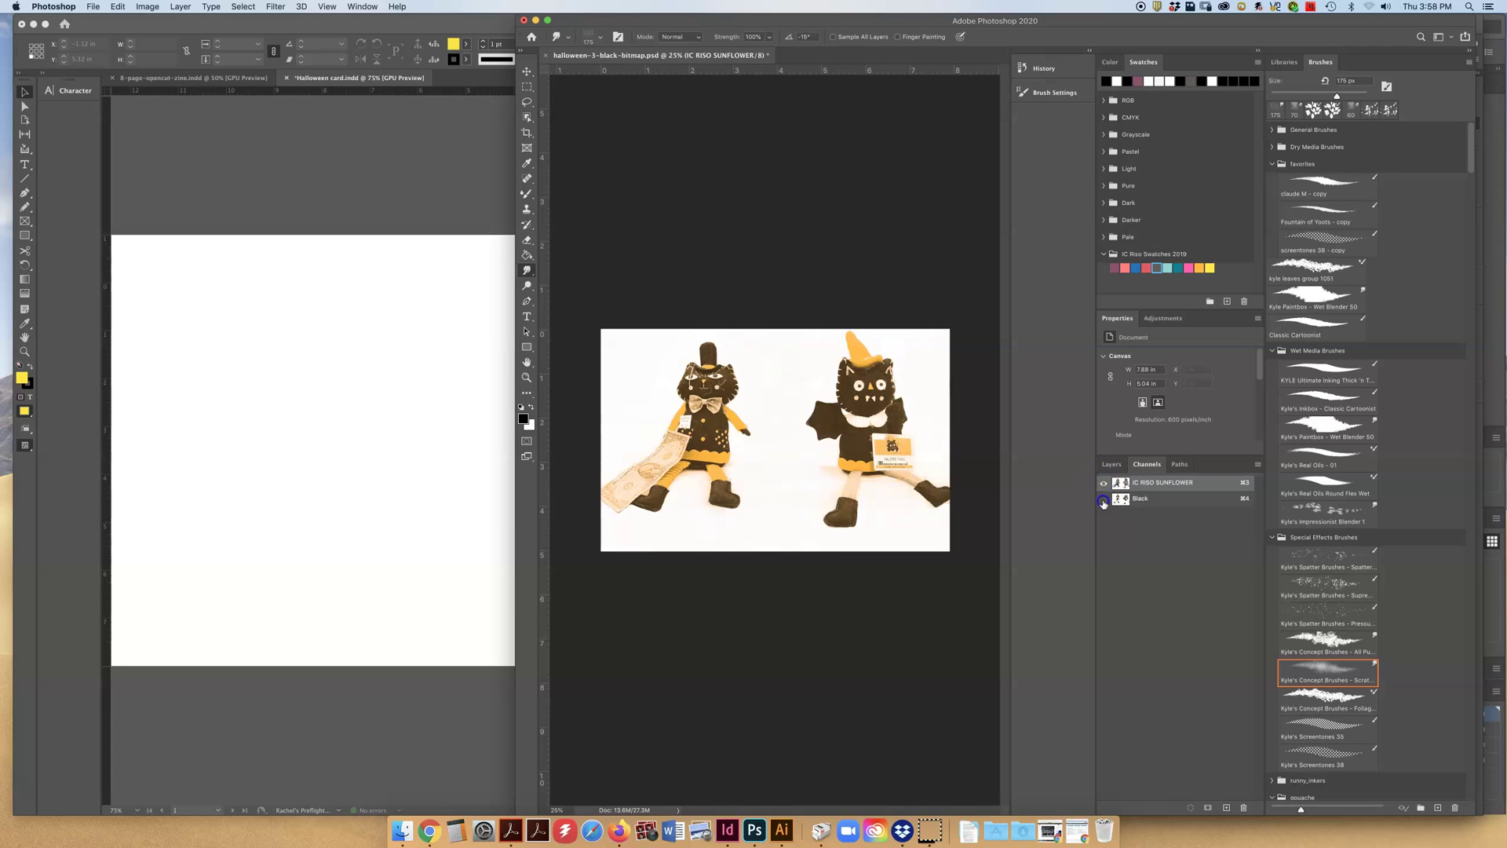
{"action": "left_click", "coordinate": [1104, 500]}
{"action": "left_click", "coordinate": [1104, 500]}
{"action": "double_click", "coordinate": [1216, 485]}
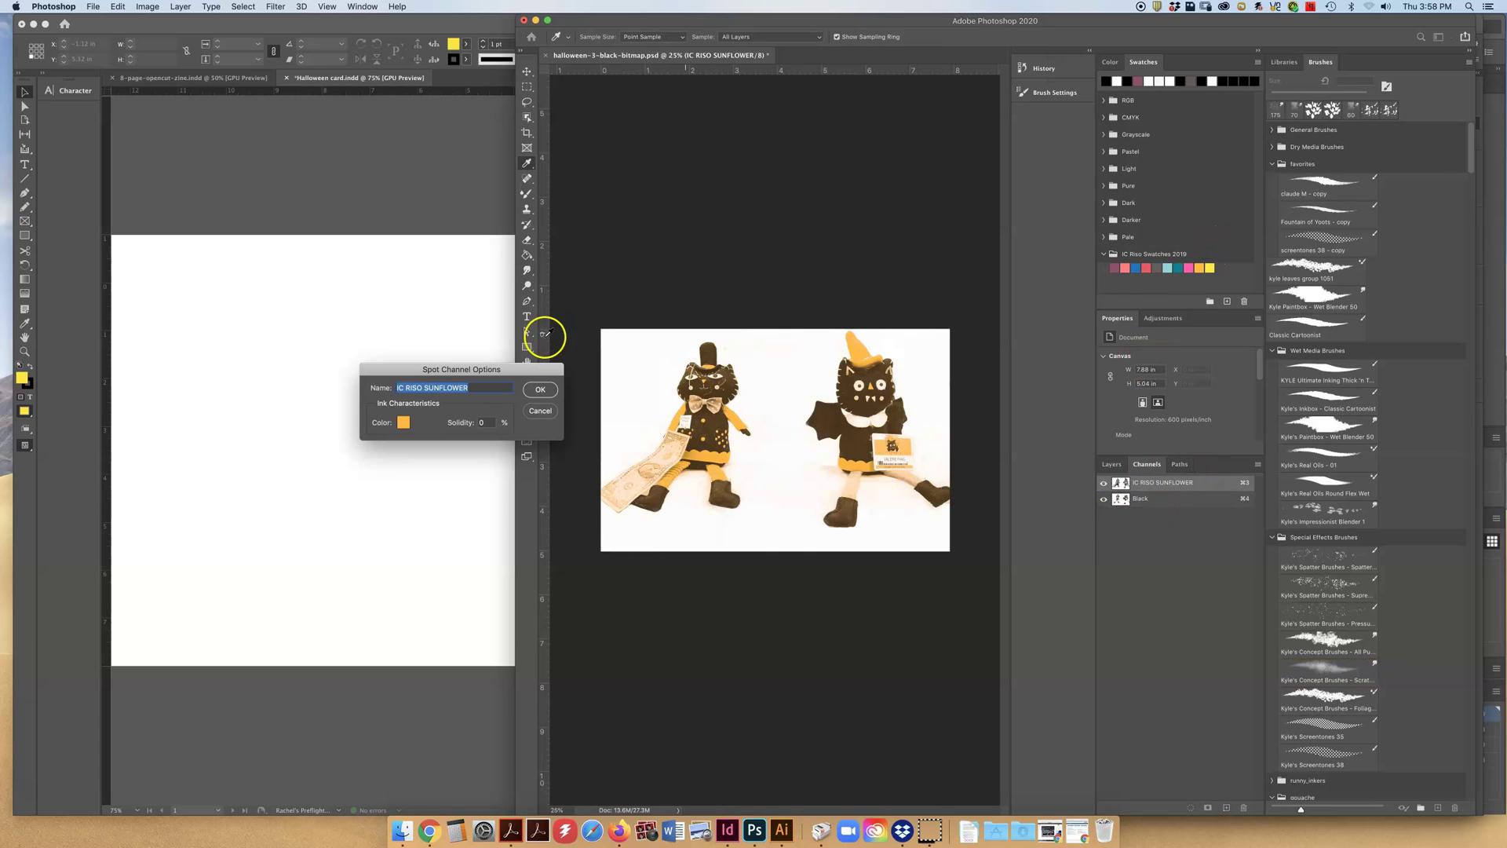
{"action": "left_click", "coordinate": [540, 389]}
{"action": "key", "text": "r"}
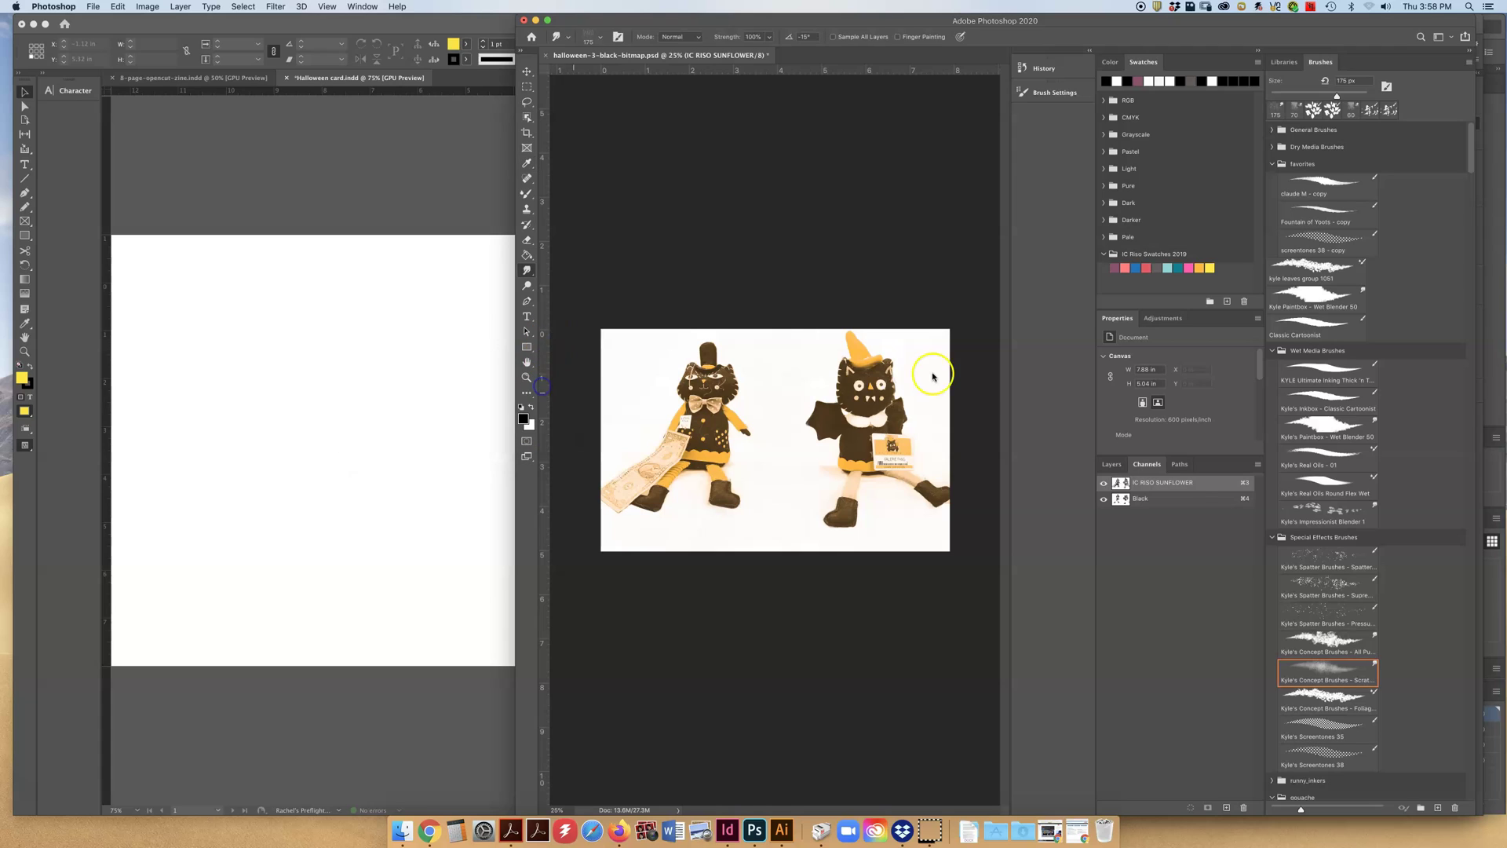
Step: Change the Black spot channel's ink to IC RISO BLACK
{"action": "double_click", "coordinate": [1208, 502]}
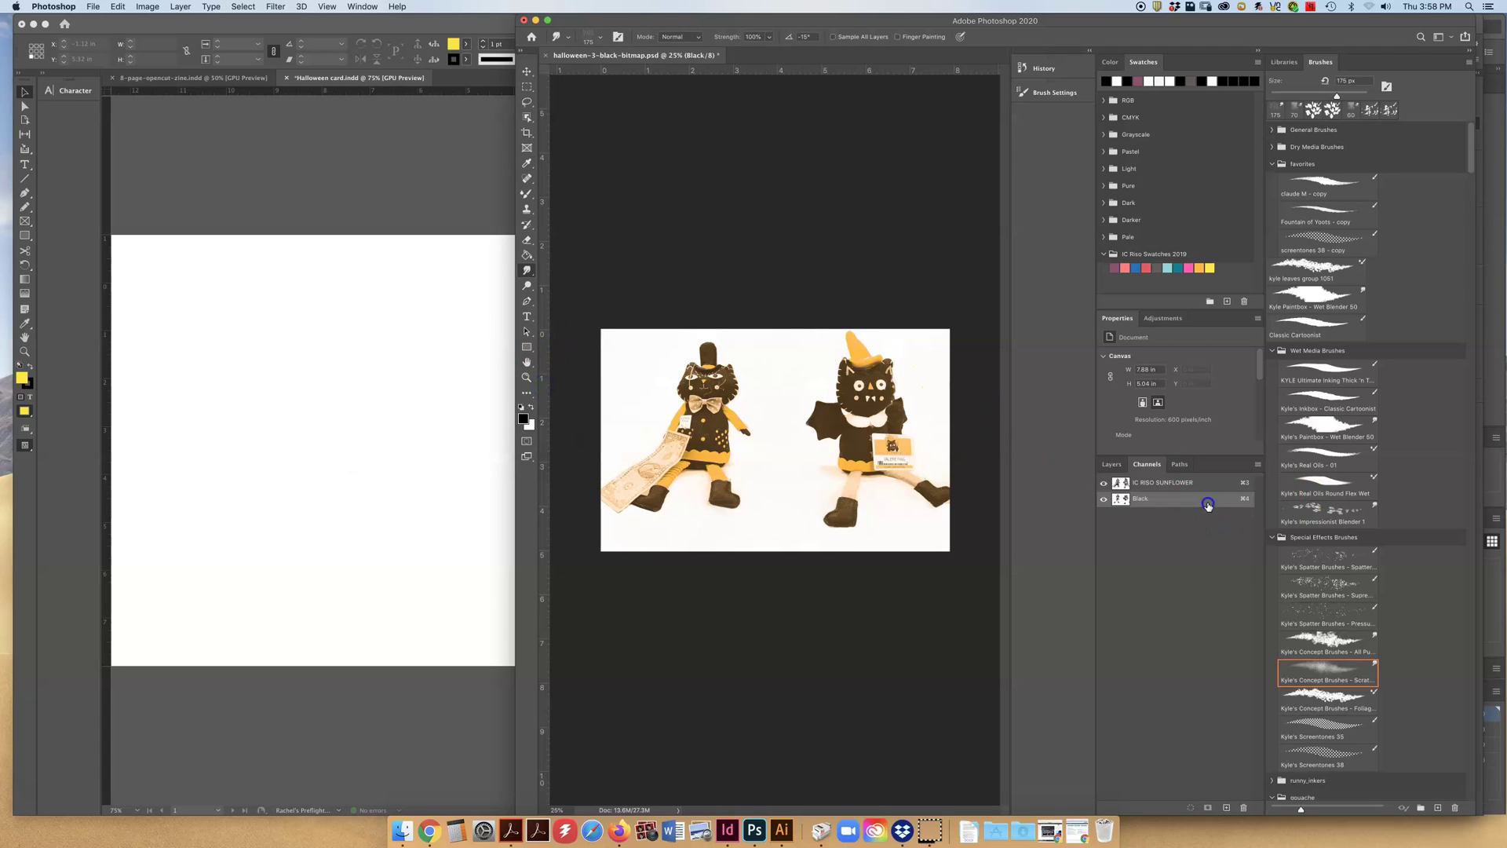
{"action": "left_click", "coordinate": [1156, 268]}
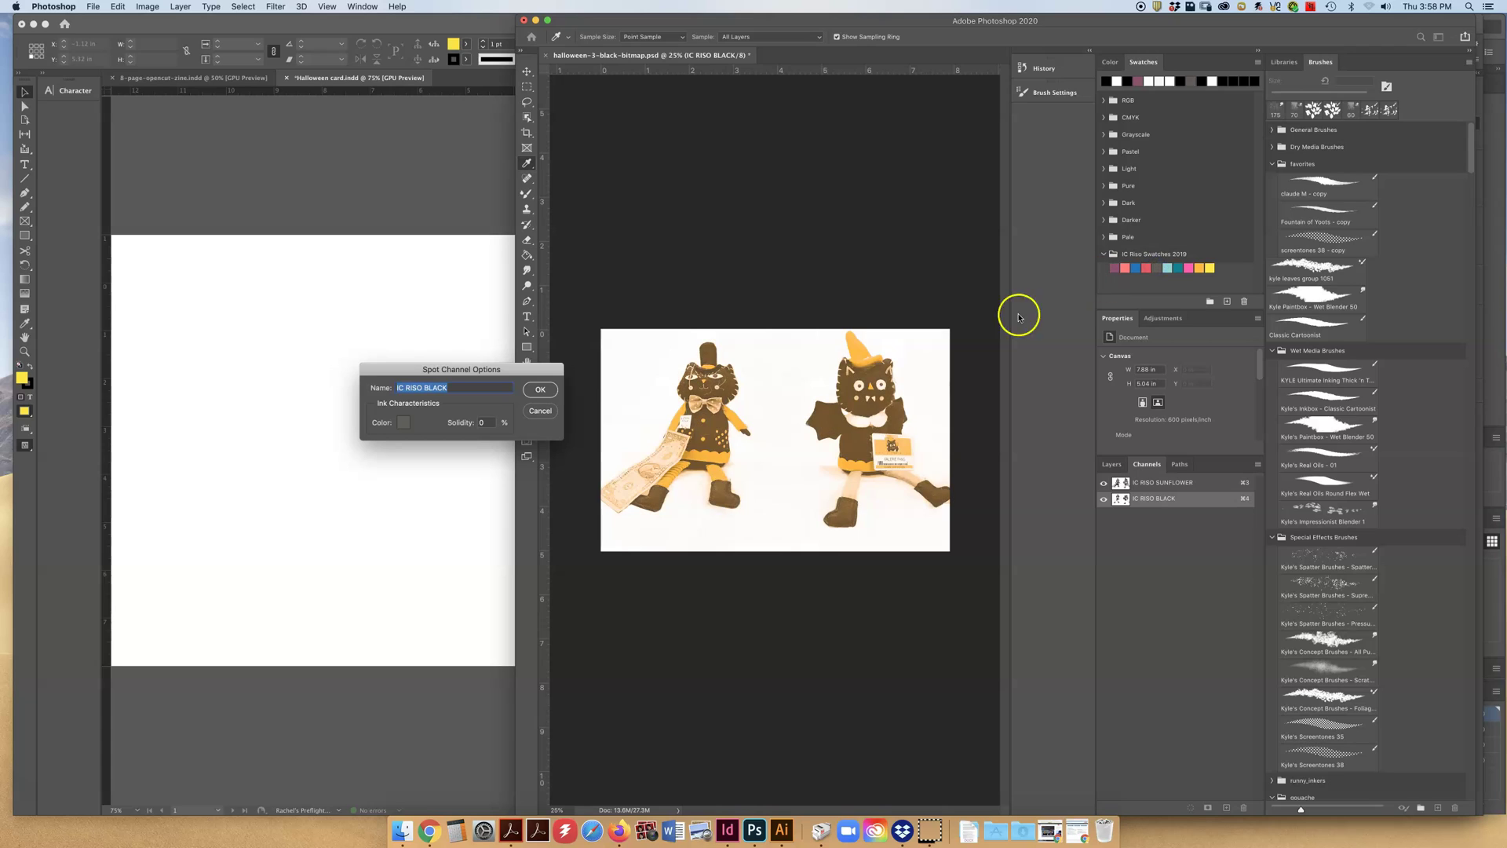
{"action": "left_click", "coordinate": [535, 391]}
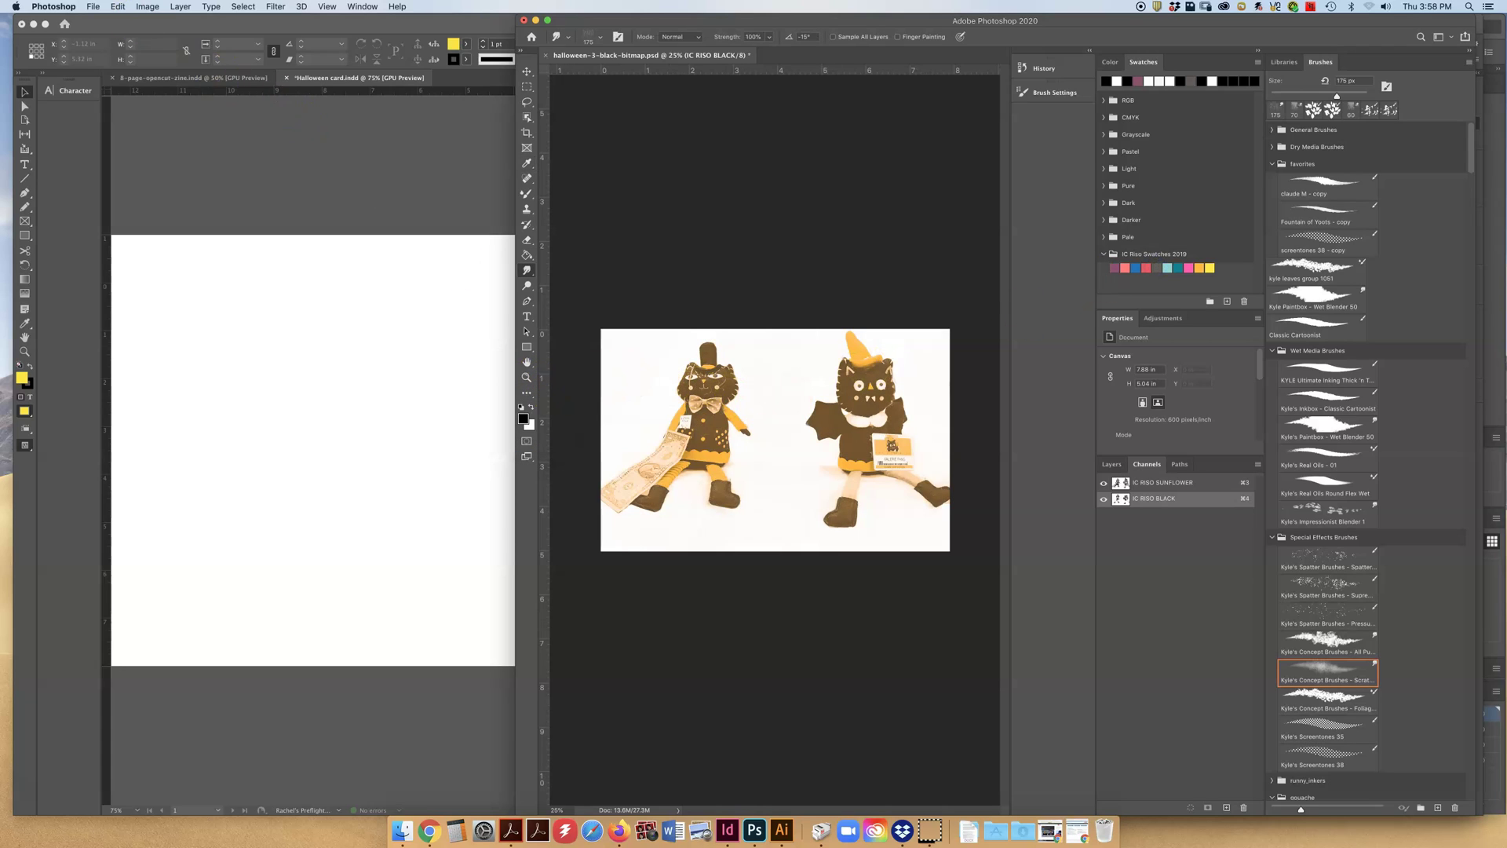
Step: Save as Photoshop DCS 2.0 with spot colors, overwriting halloween-3-black-bitmap.eps
{"action": "left_click", "coordinate": [92, 6]}
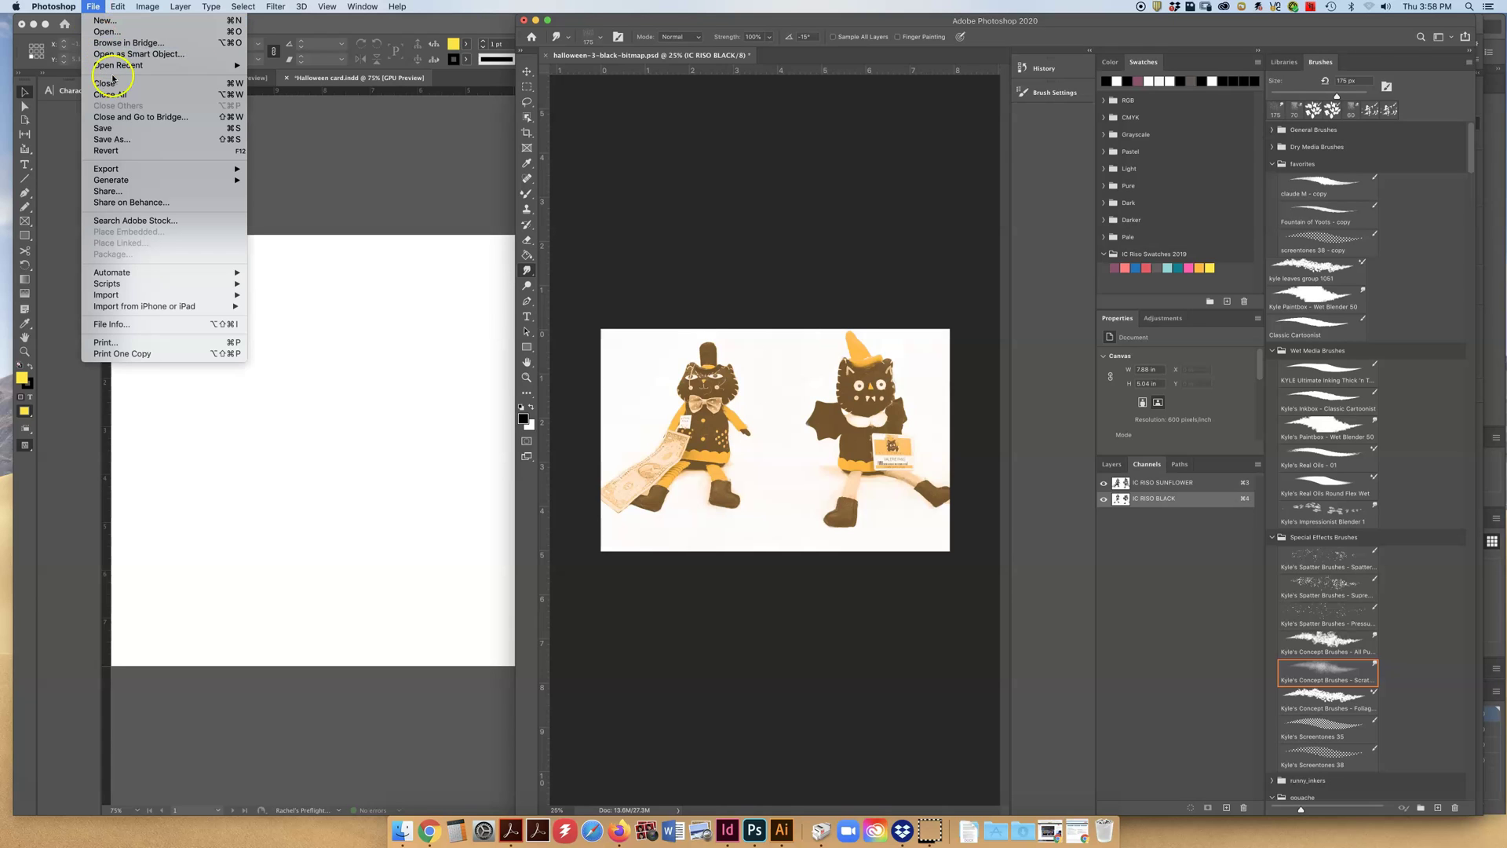
{"action": "left_click", "coordinate": [137, 140]}
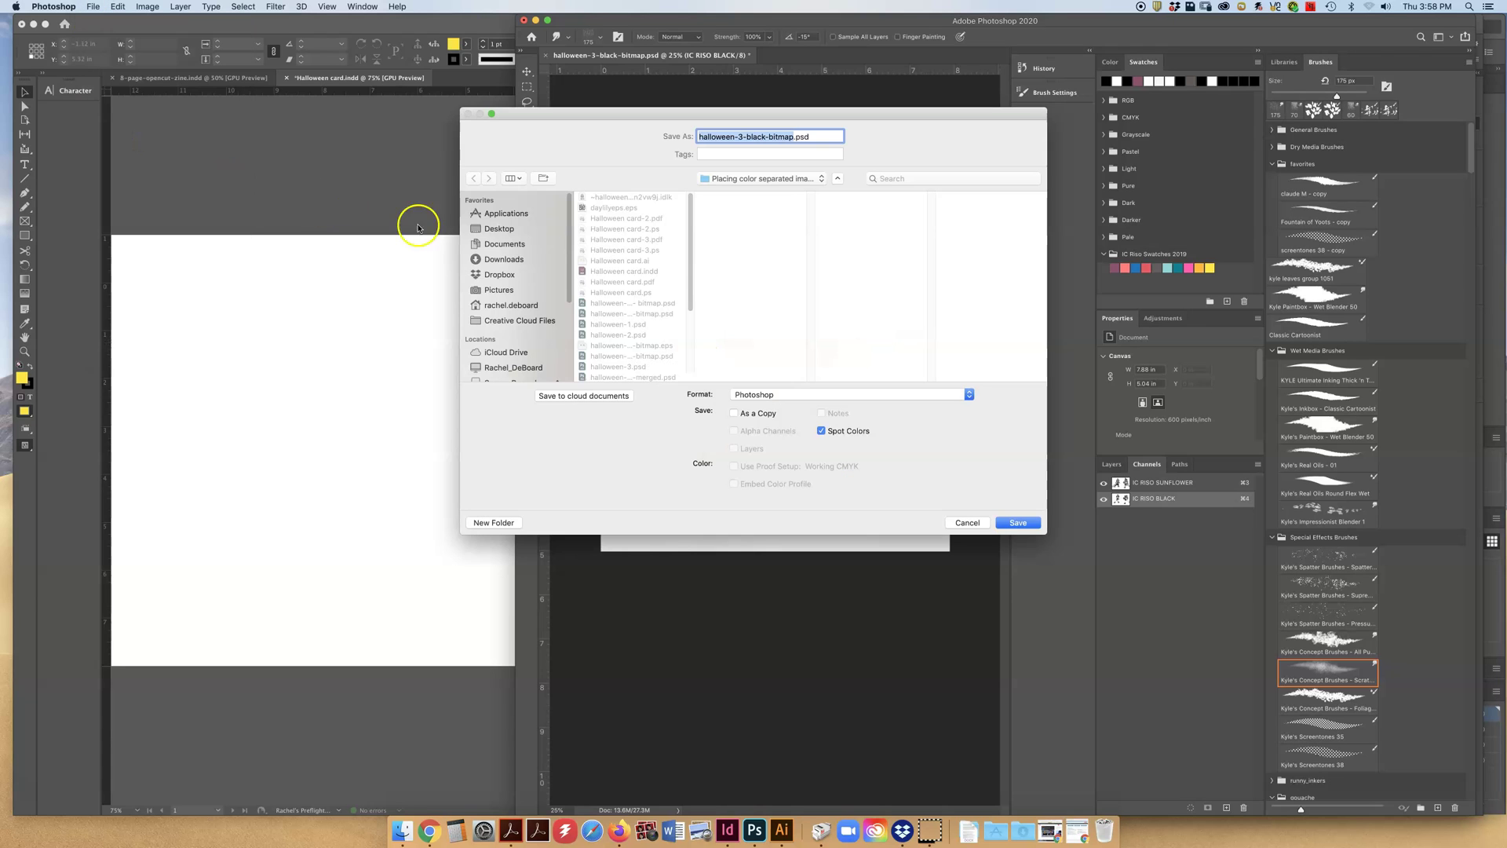
{"action": "left_click", "coordinate": [811, 395]}
{"action": "left_click", "coordinate": [812, 426]}
{"action": "left_click", "coordinate": [1027, 529]}
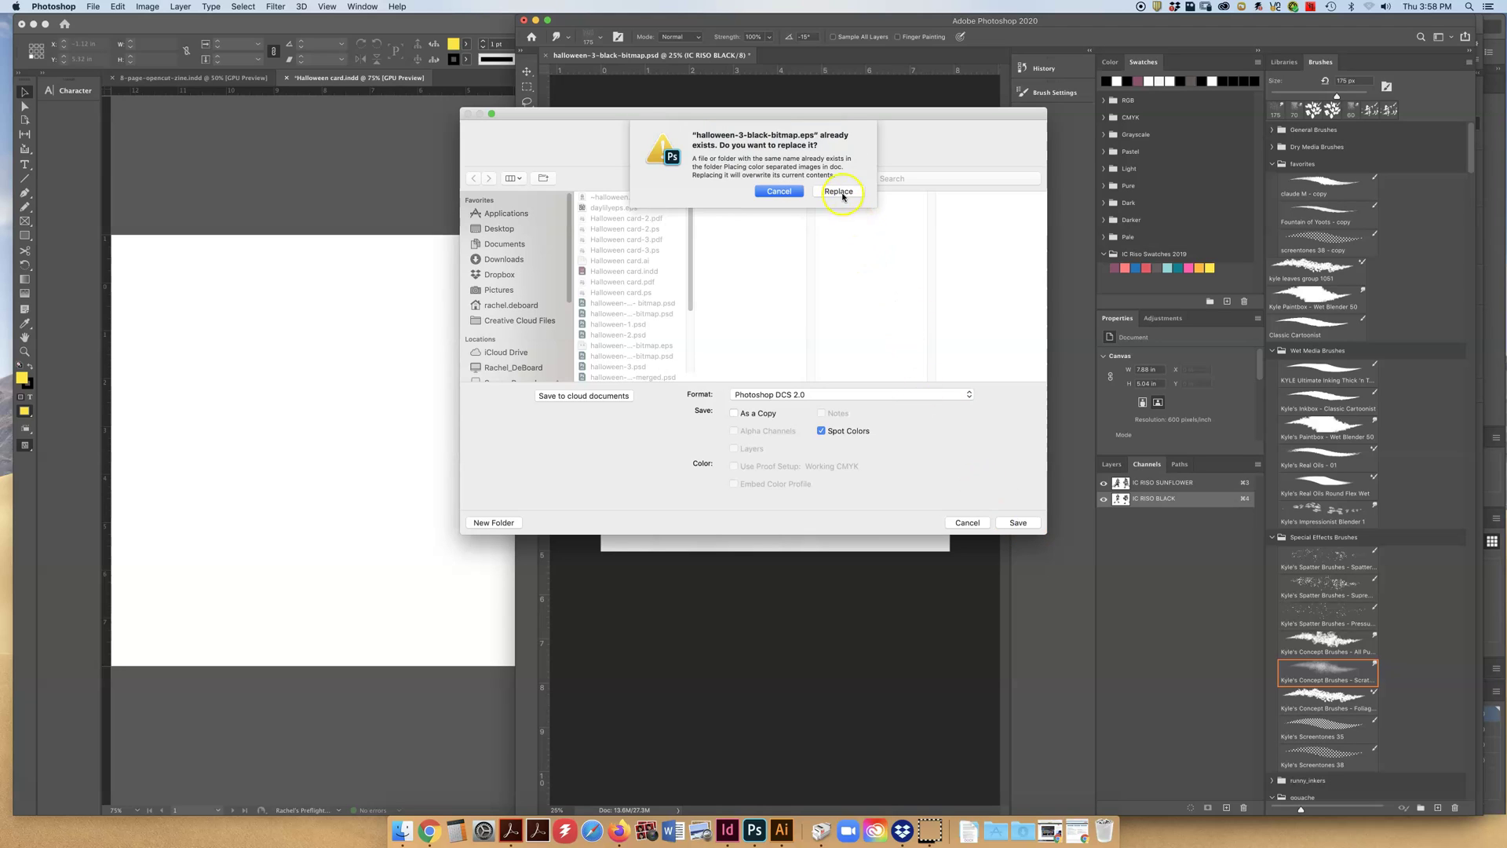
{"action": "left_click", "coordinate": [838, 191]}
{"action": "left_click", "coordinate": [877, 346]}
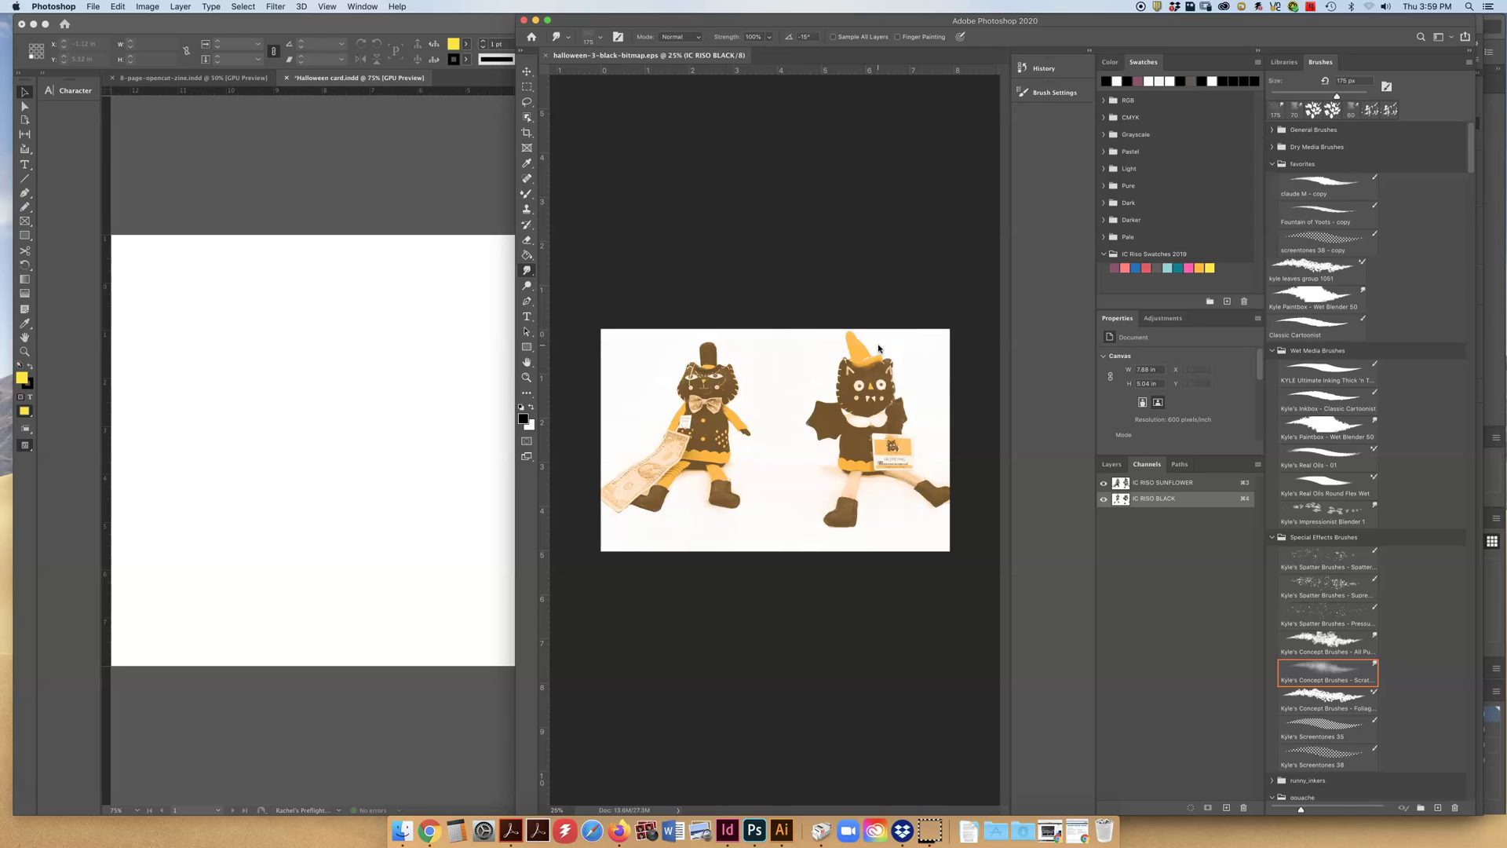
Step: Load halloween-3-black-bitmap.eps for placing in the Halloween card layout
{"action": "left_click", "coordinate": [37, 783]}
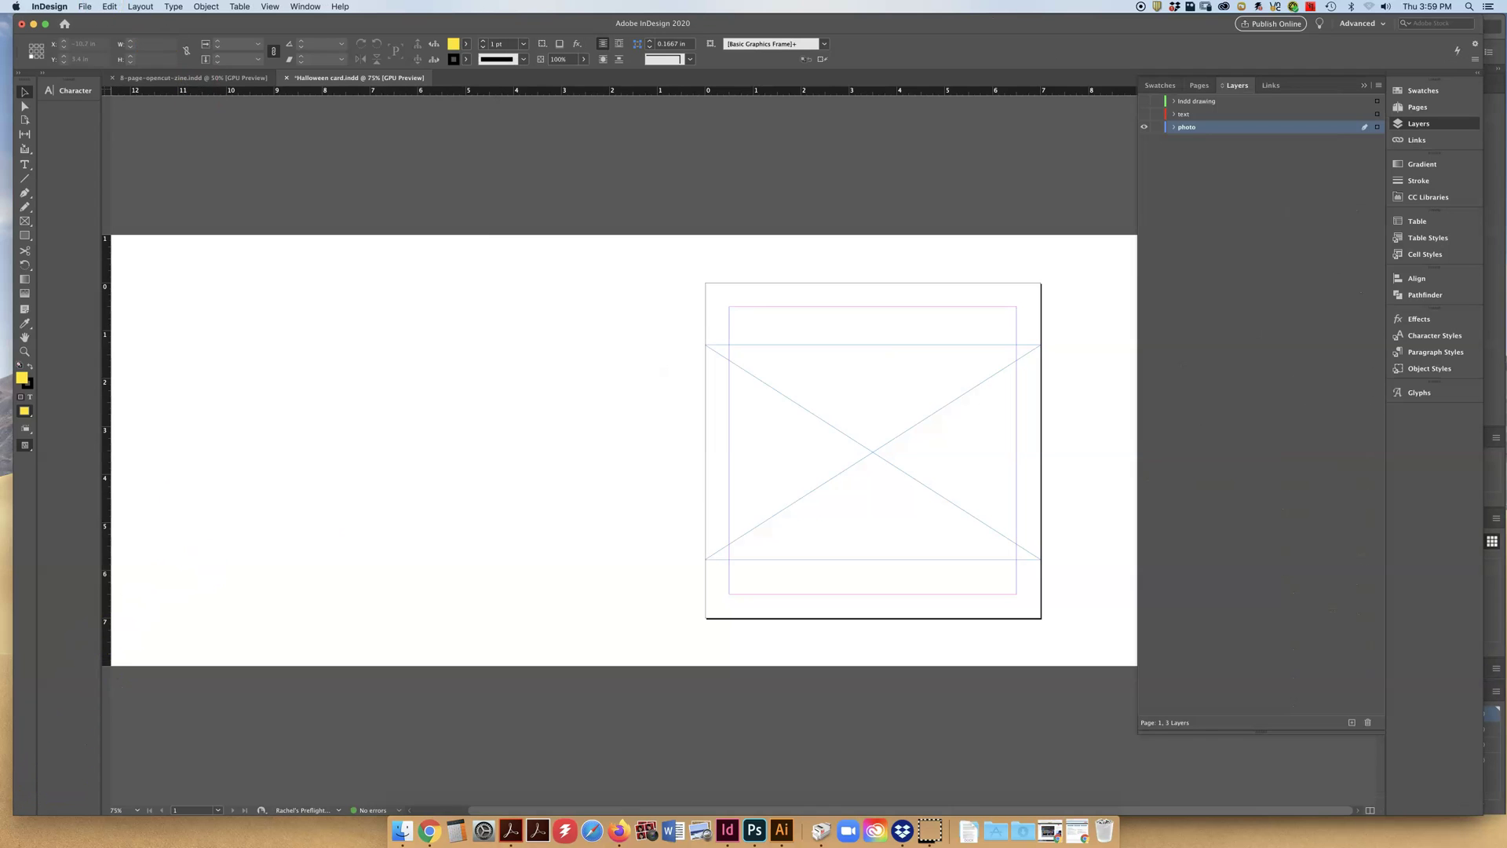
{"action": "left_click", "coordinate": [82, 7]}
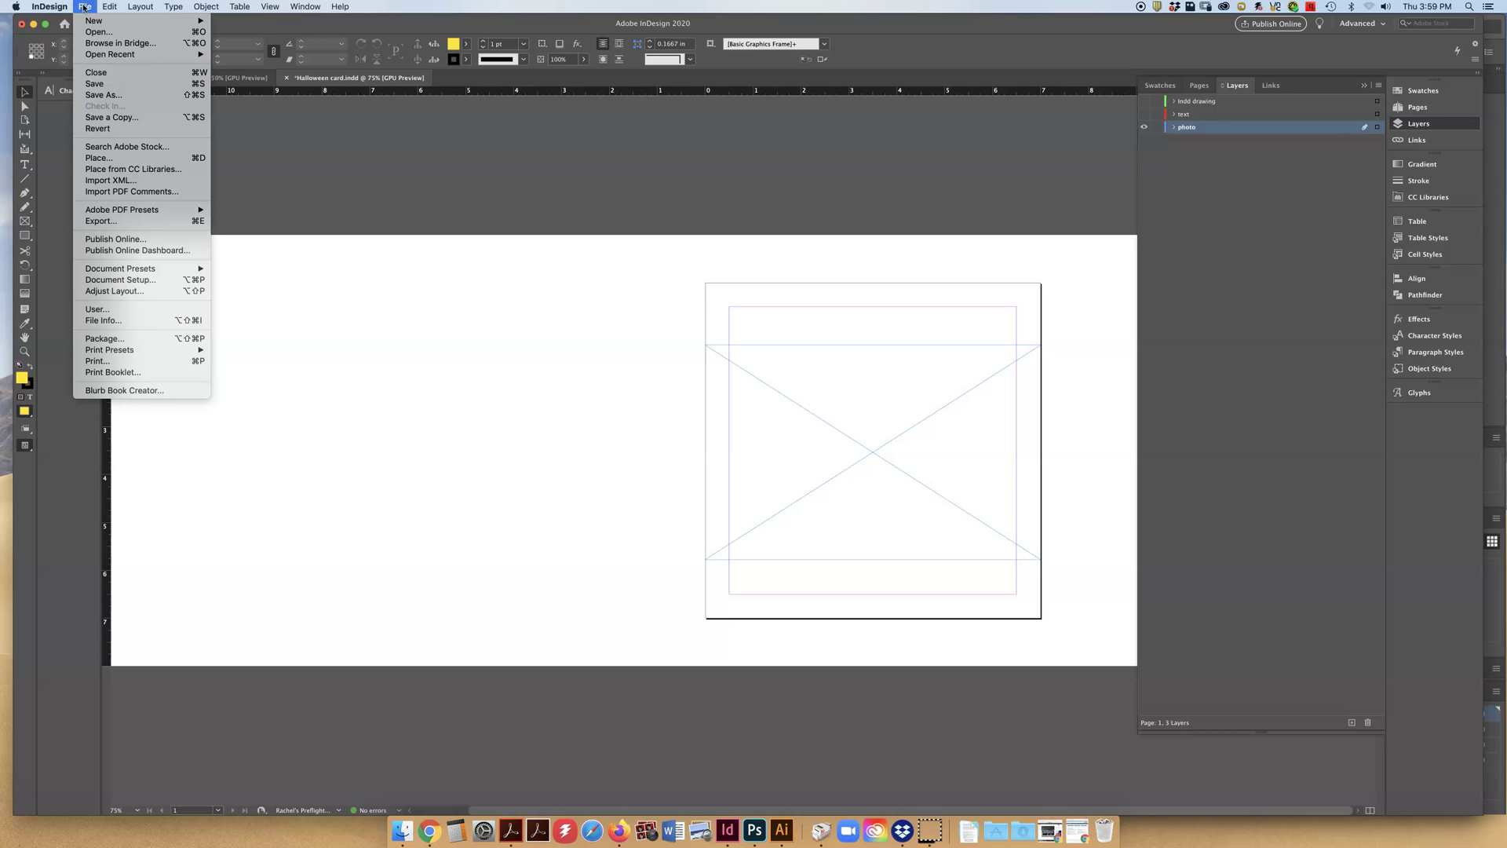
{"action": "left_click", "coordinate": [116, 158]}
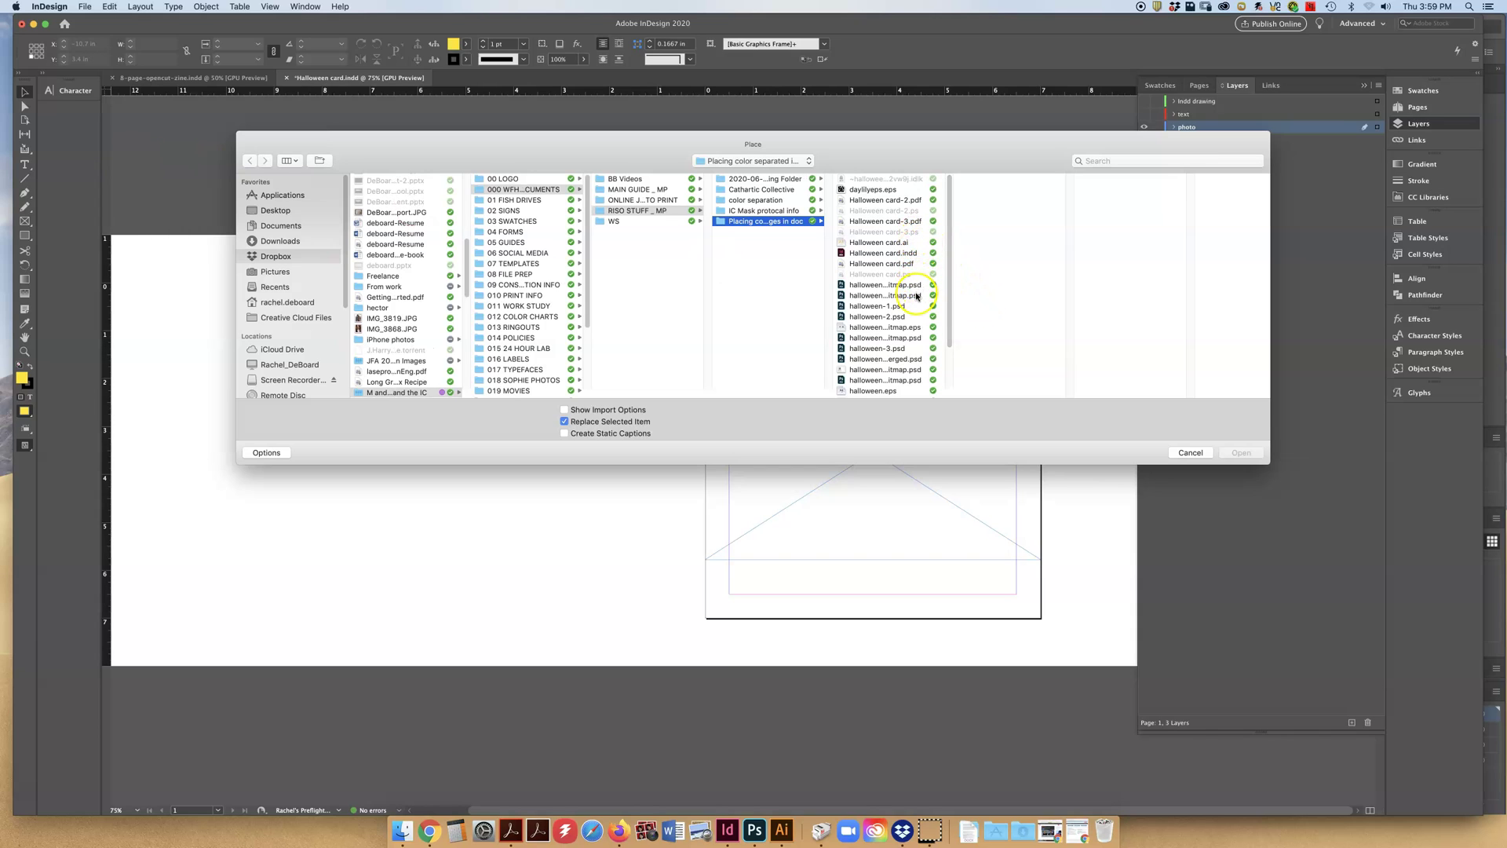
{"action": "left_click", "coordinate": [909, 325]}
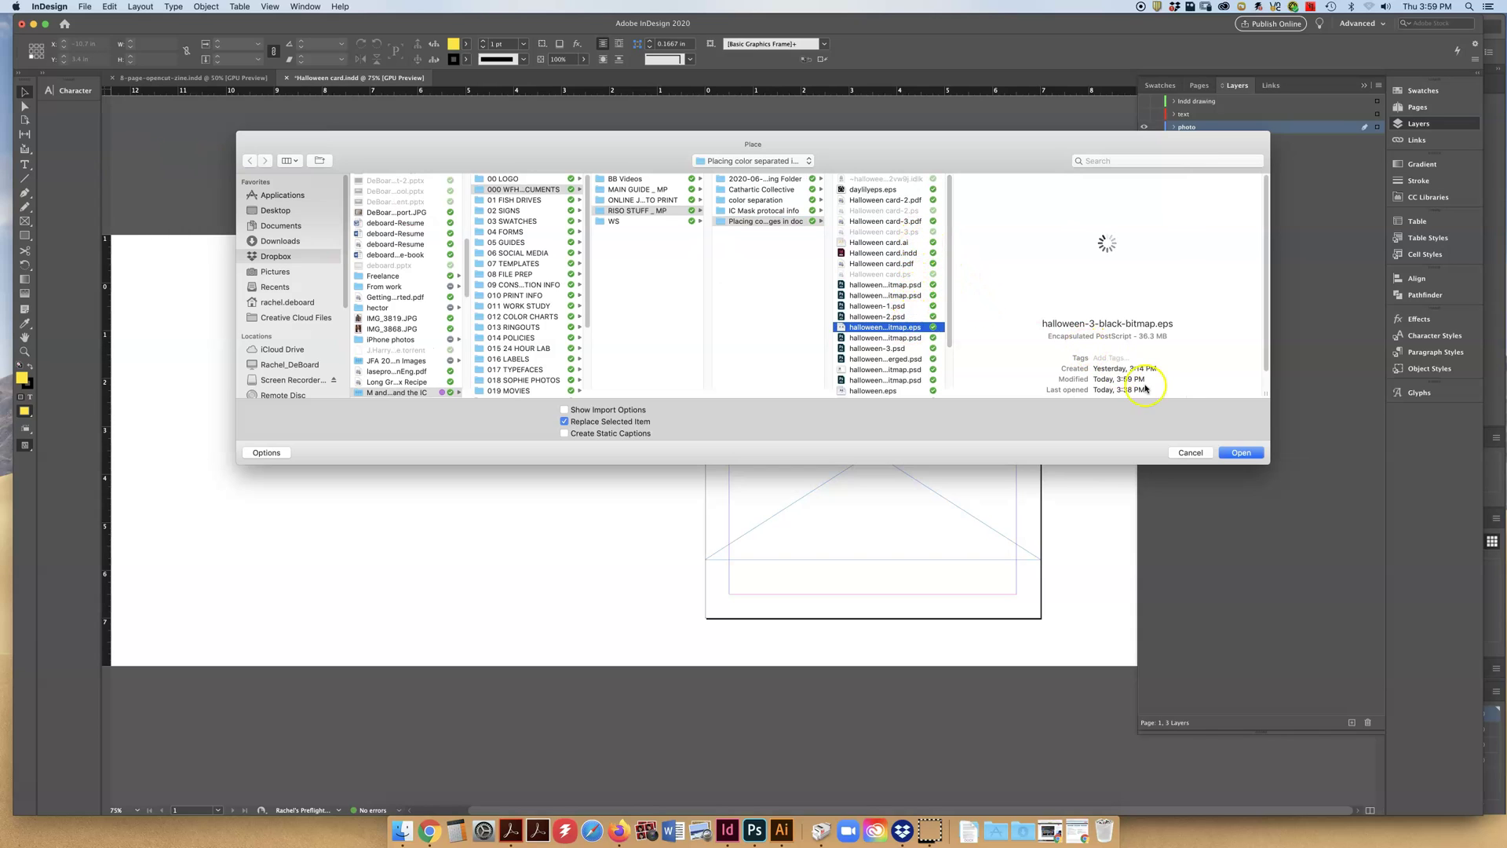
{"action": "left_click", "coordinate": [1251, 457]}
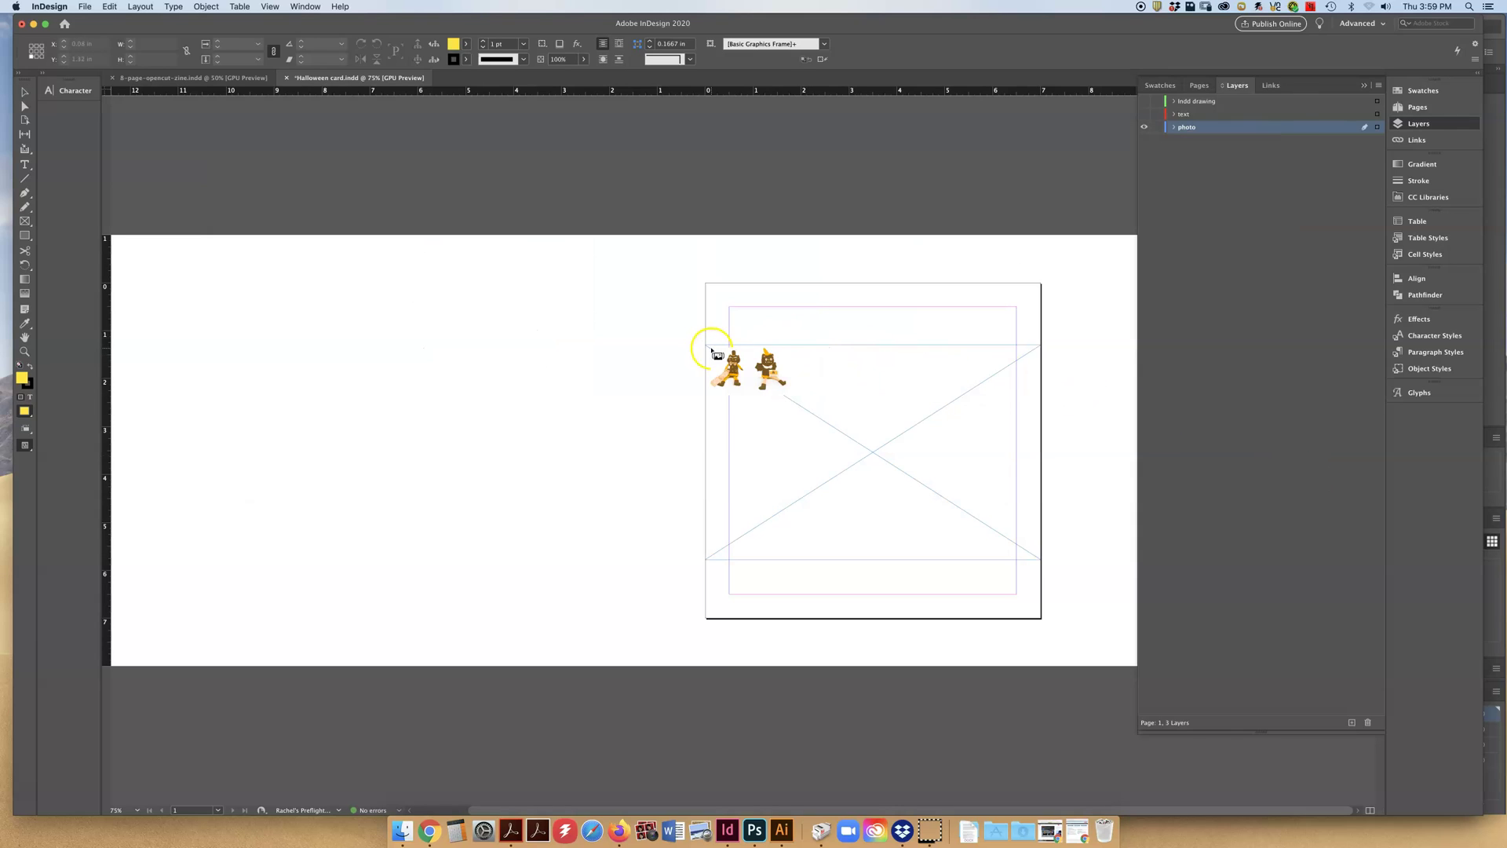
Step: Drop the image into the frame, fit it proportionally, and lock the photo layer
{"action": "left_click_drag", "start_coordinate": [711, 348], "coordinate": [711, 349]}
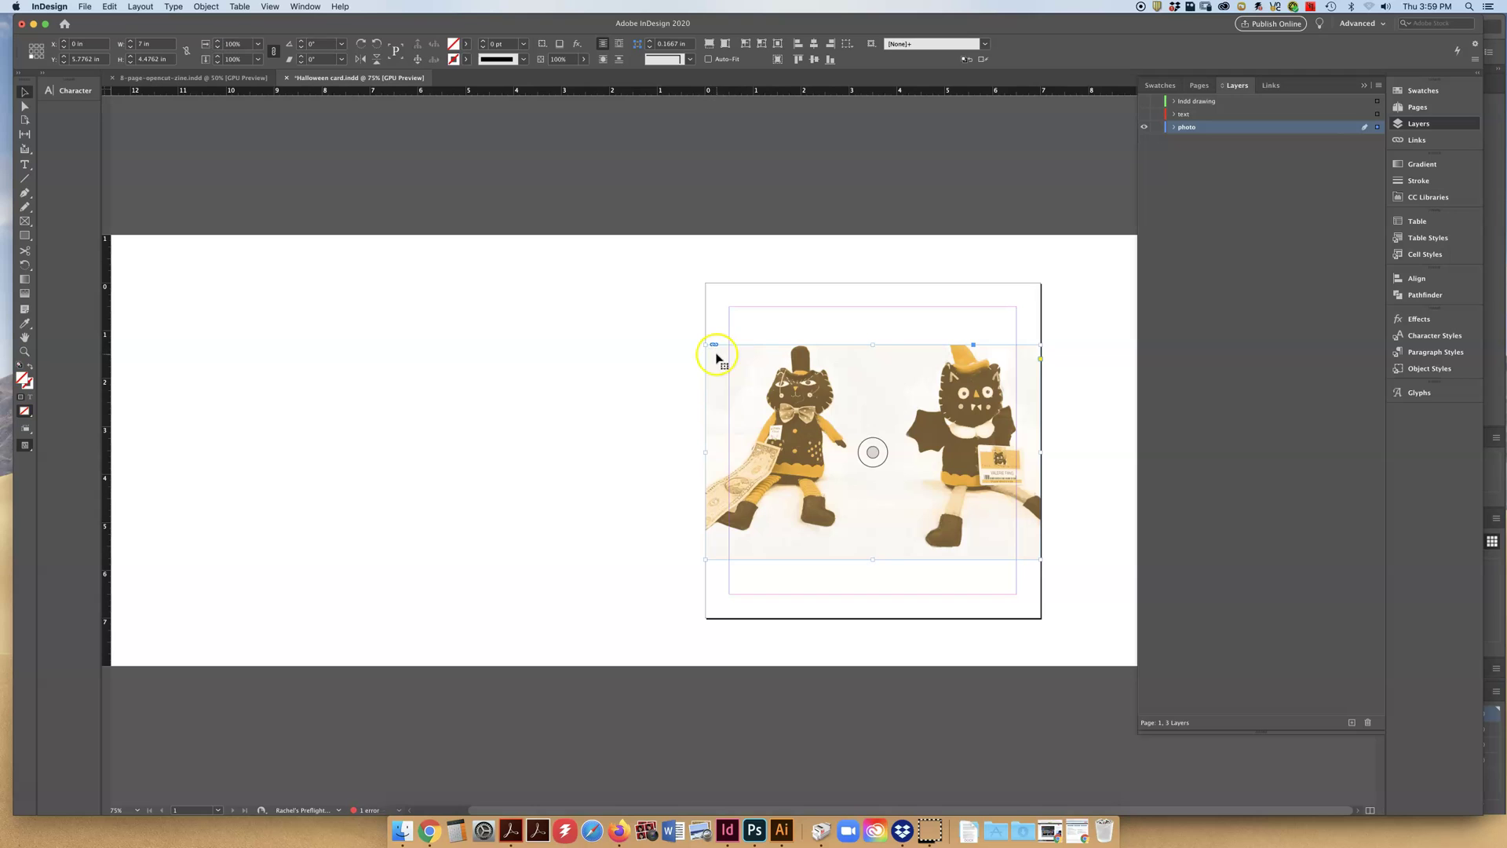
{"action": "left_click", "coordinate": [726, 44]}
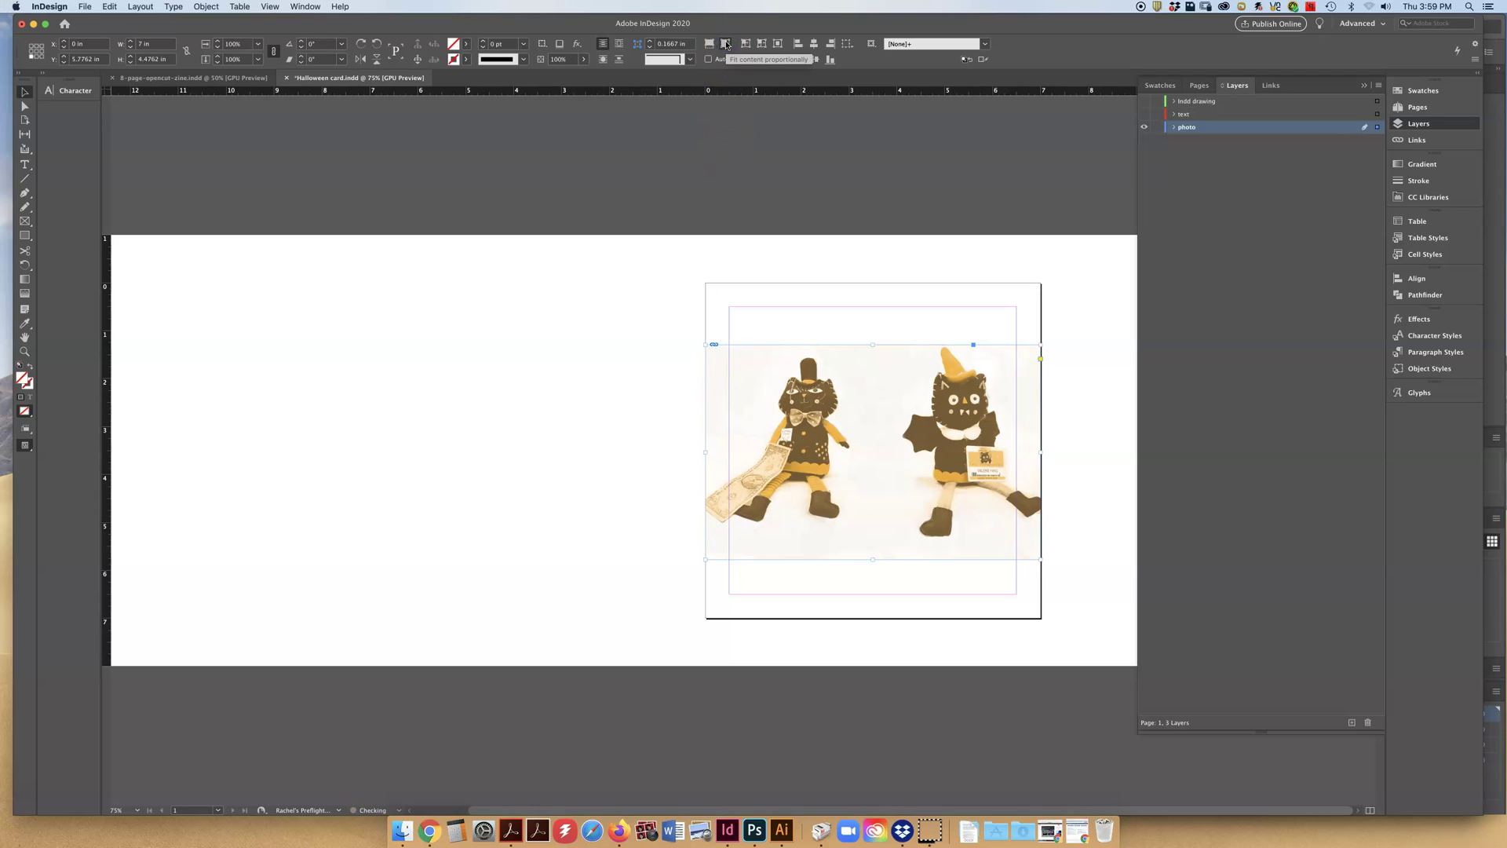
{"action": "left_click", "coordinate": [1158, 126]}
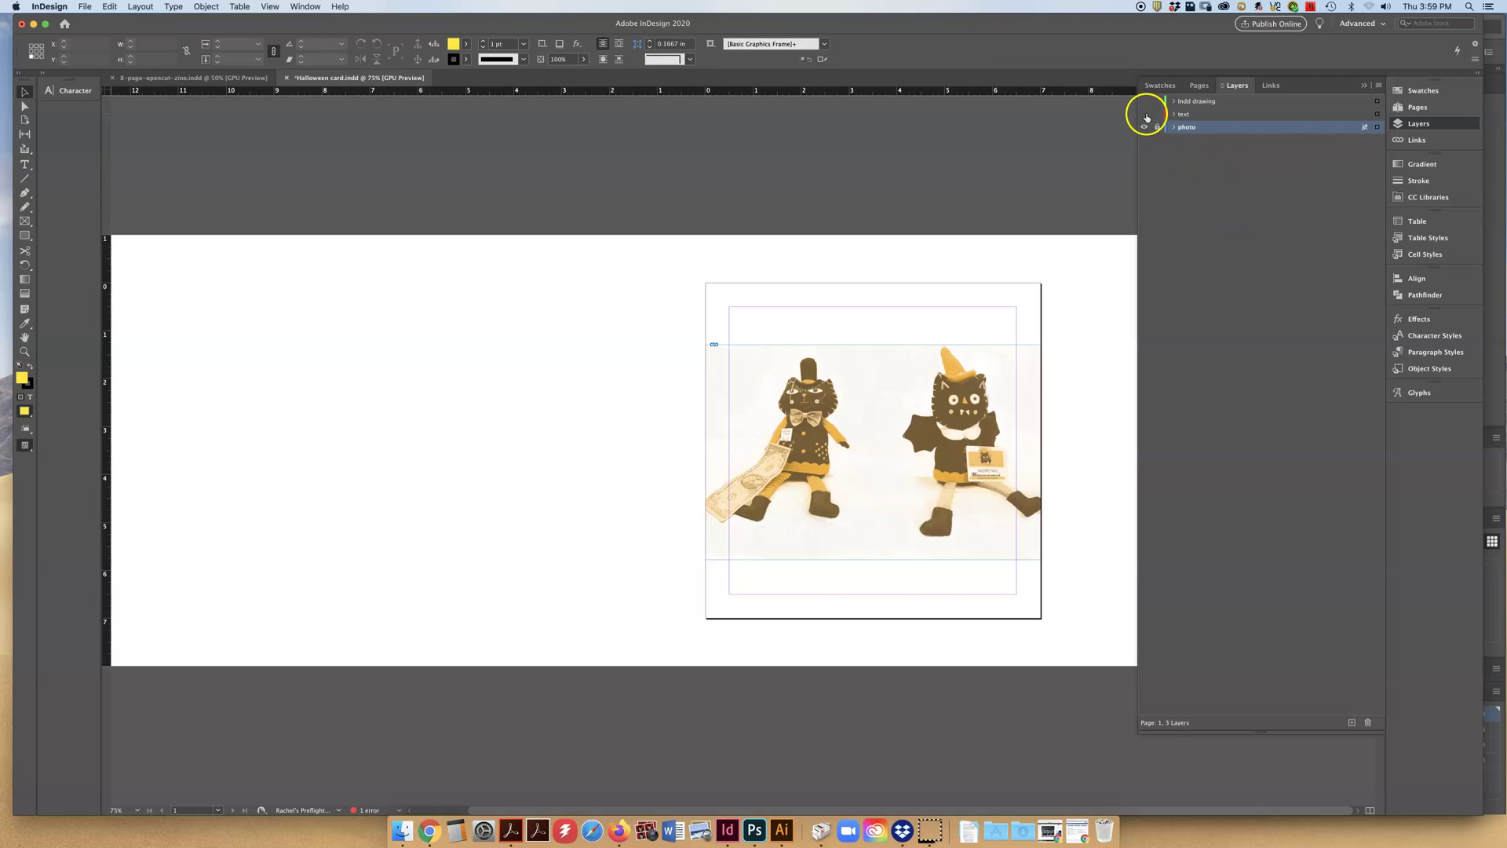
Step: Show the text and drawing layers and bring up the Swatches panel
{"action": "left_click", "coordinate": [1145, 113]}
{"action": "left_click", "coordinate": [1145, 102]}
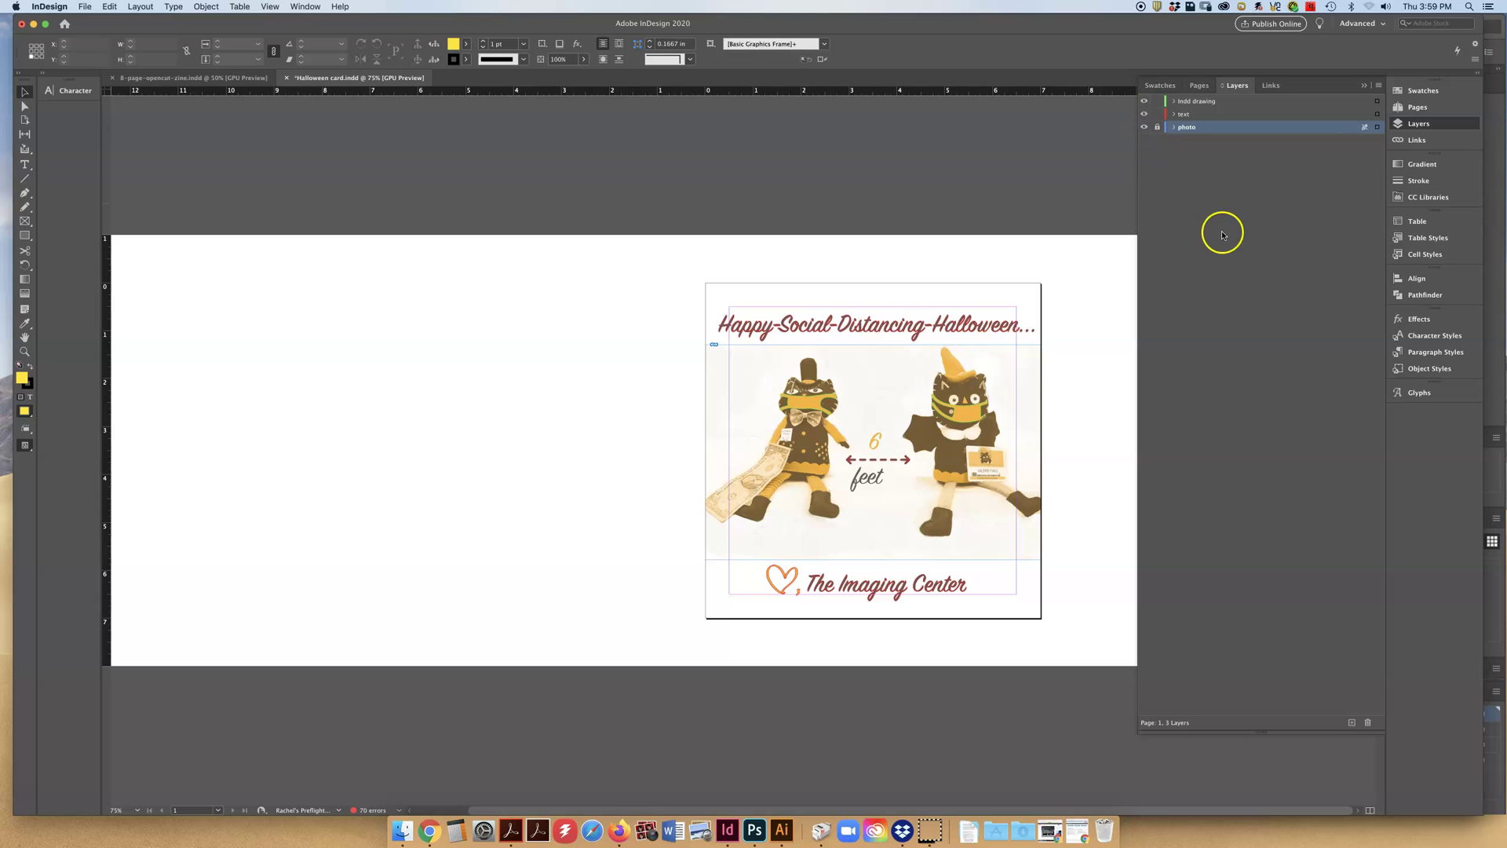
{"action": "left_click", "coordinate": [942, 325]}
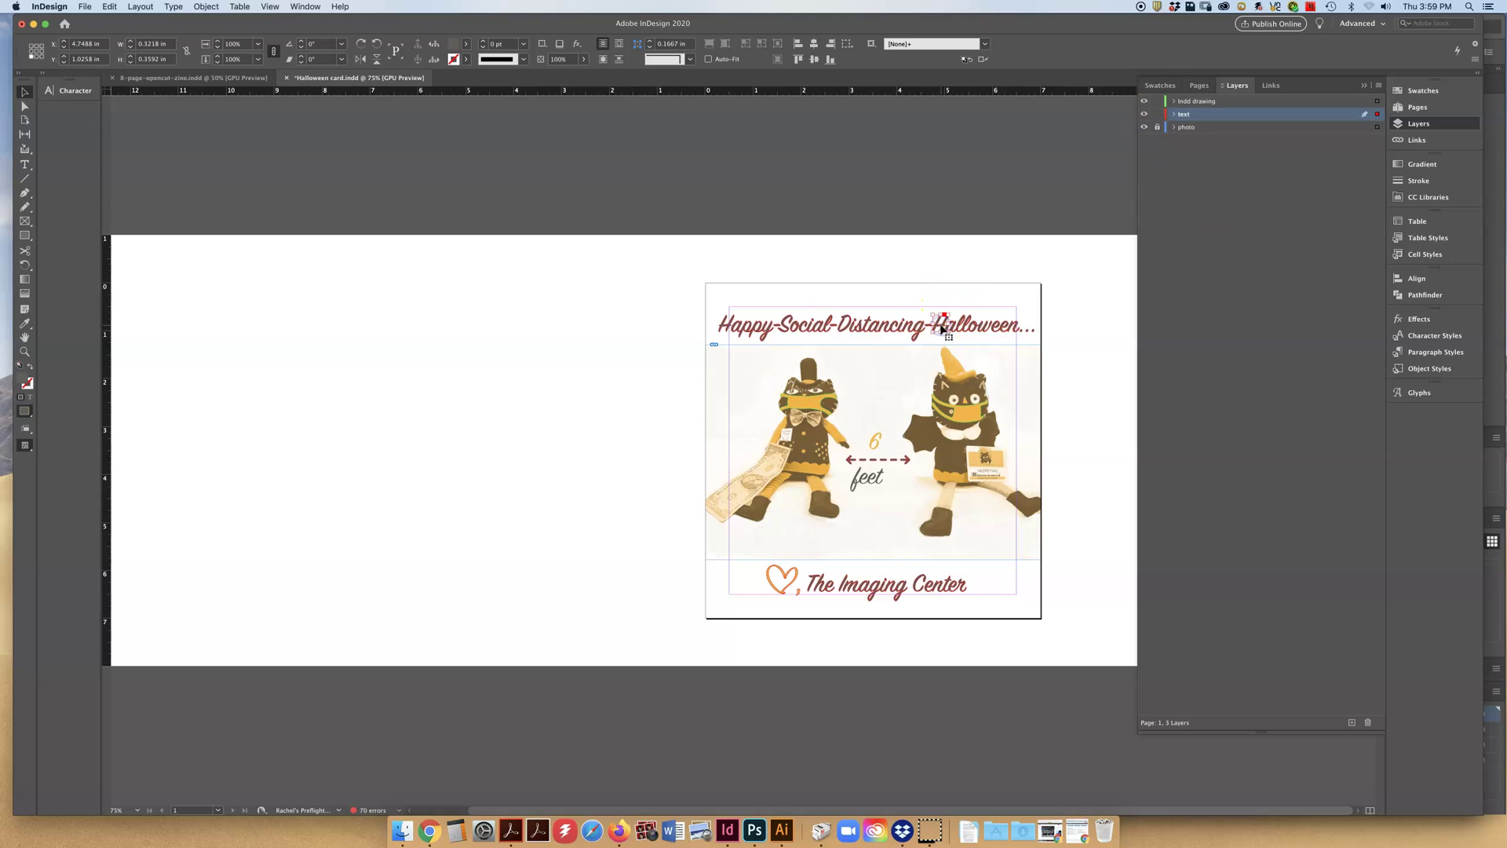
{"action": "left_click", "coordinate": [1174, 86]}
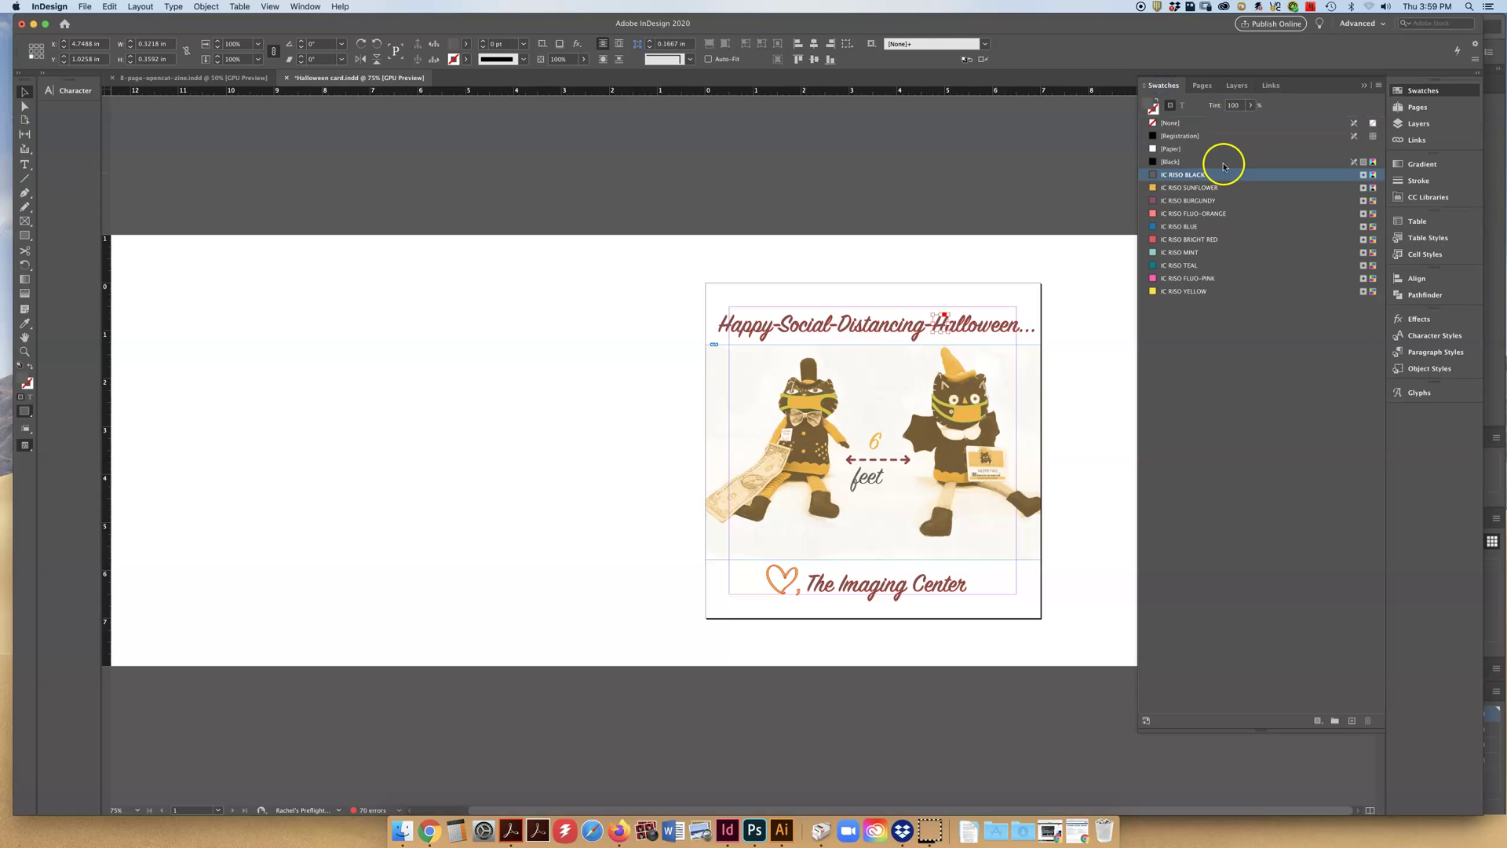
Step: Confirm the bat's mask uses the IC RISO SUNFLOWER swatch and review the swatch options
{"action": "left_click", "coordinate": [971, 424]}
{"action": "left_click", "coordinate": [1203, 189]}
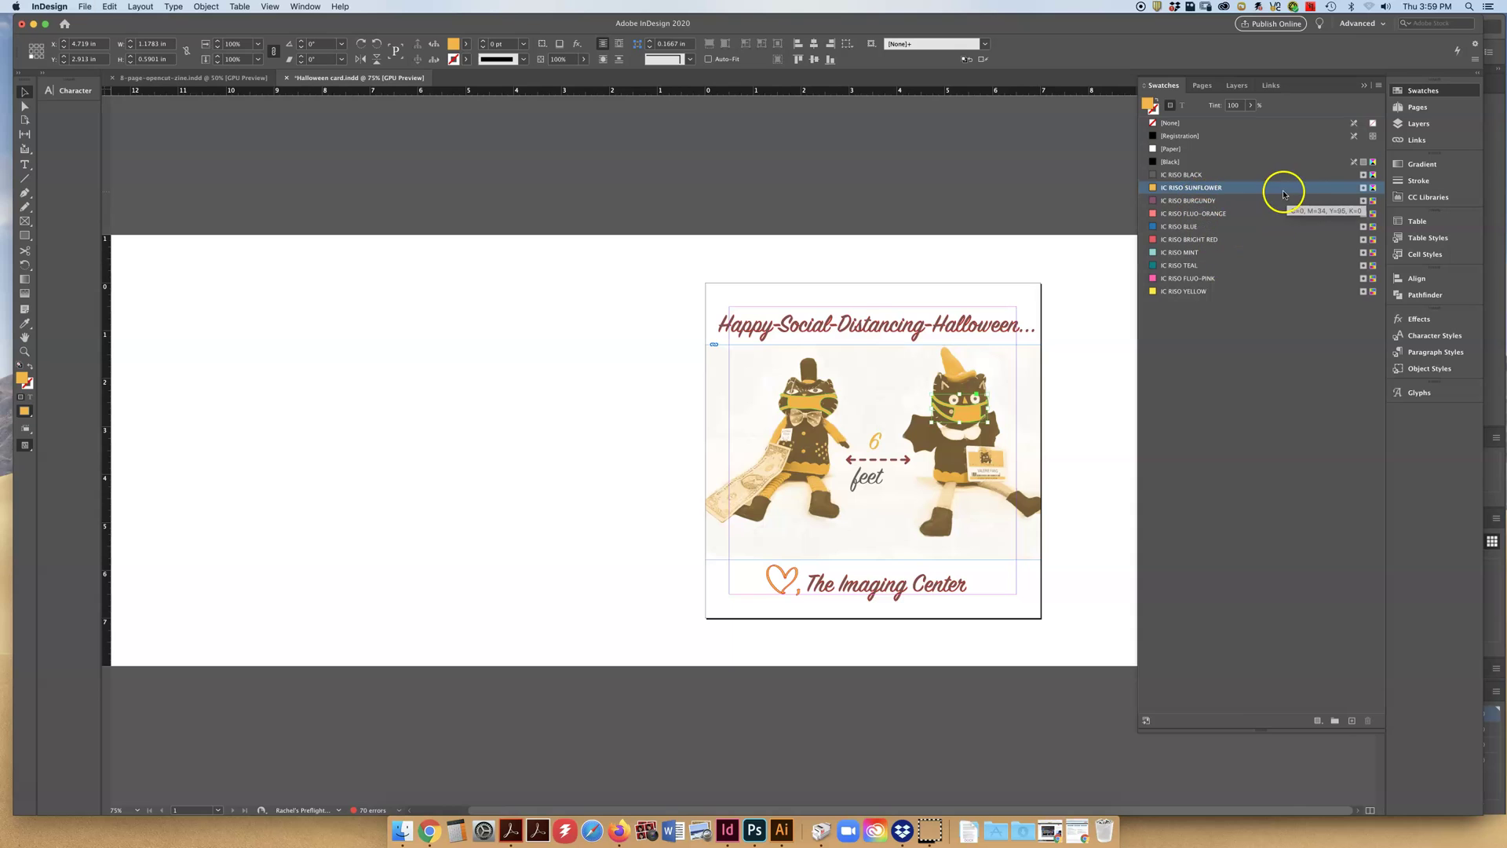
{"action": "left_click", "coordinate": [1379, 86]}
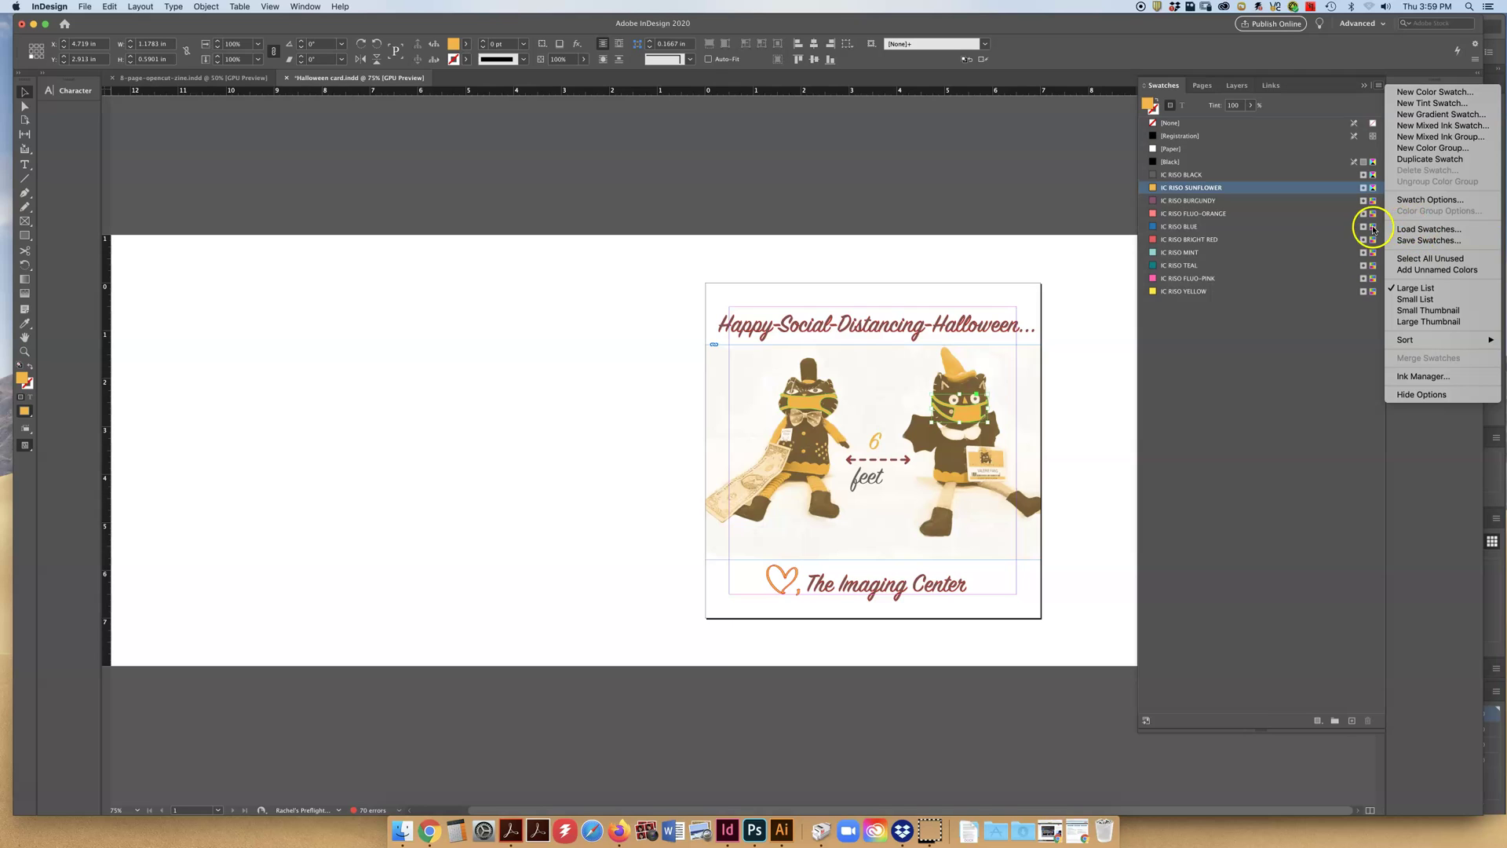
{"action": "left_click", "coordinate": [1339, 326]}
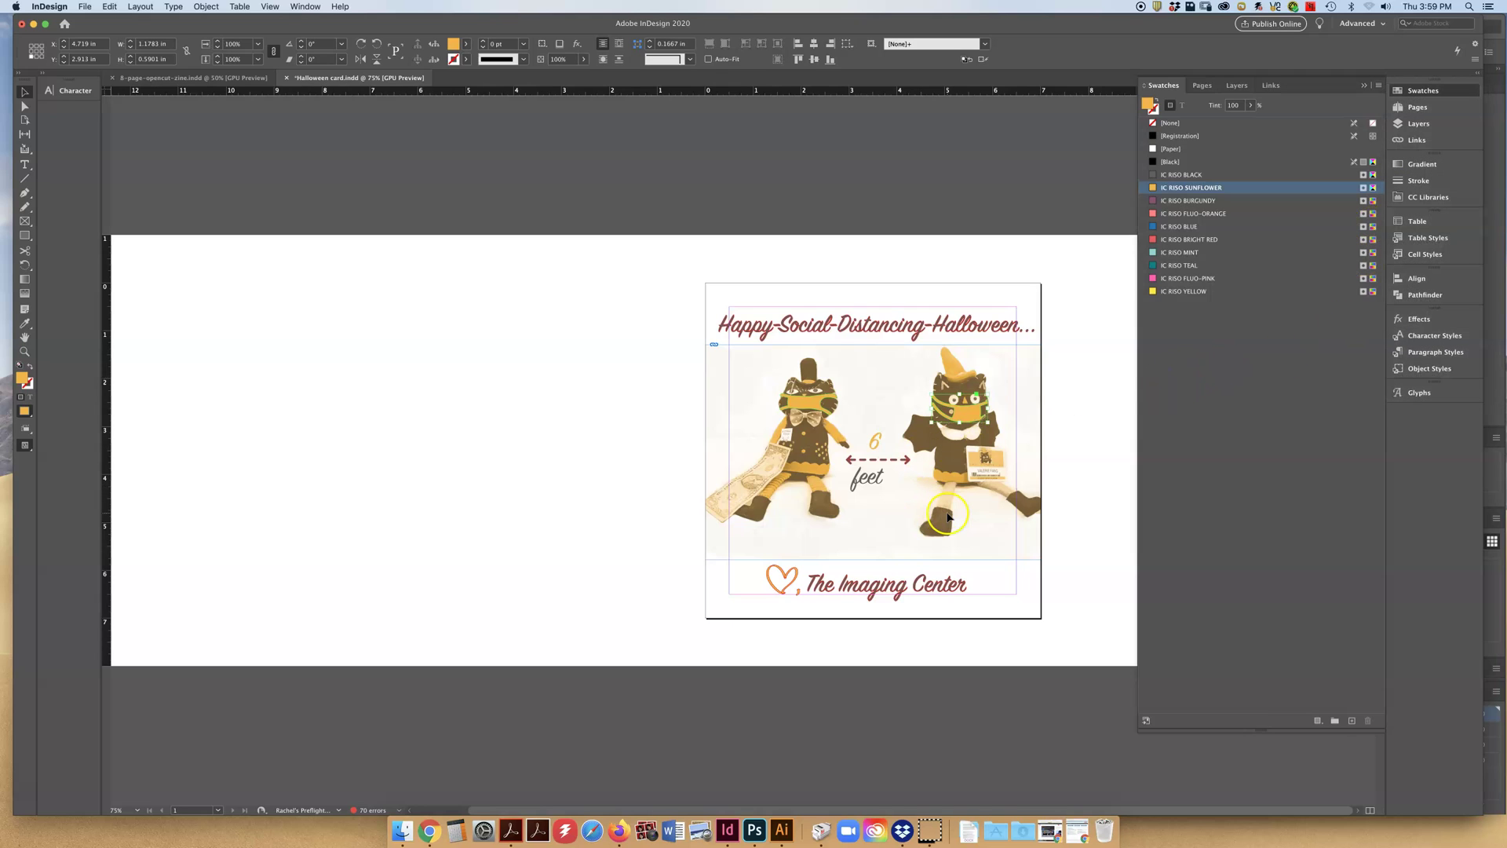
Step: In Print, keep PostScript File output with the Generic PostScript Printer PPD
{"action": "left_click", "coordinate": [85, 7]}
{"action": "left_click", "coordinate": [107, 361]}
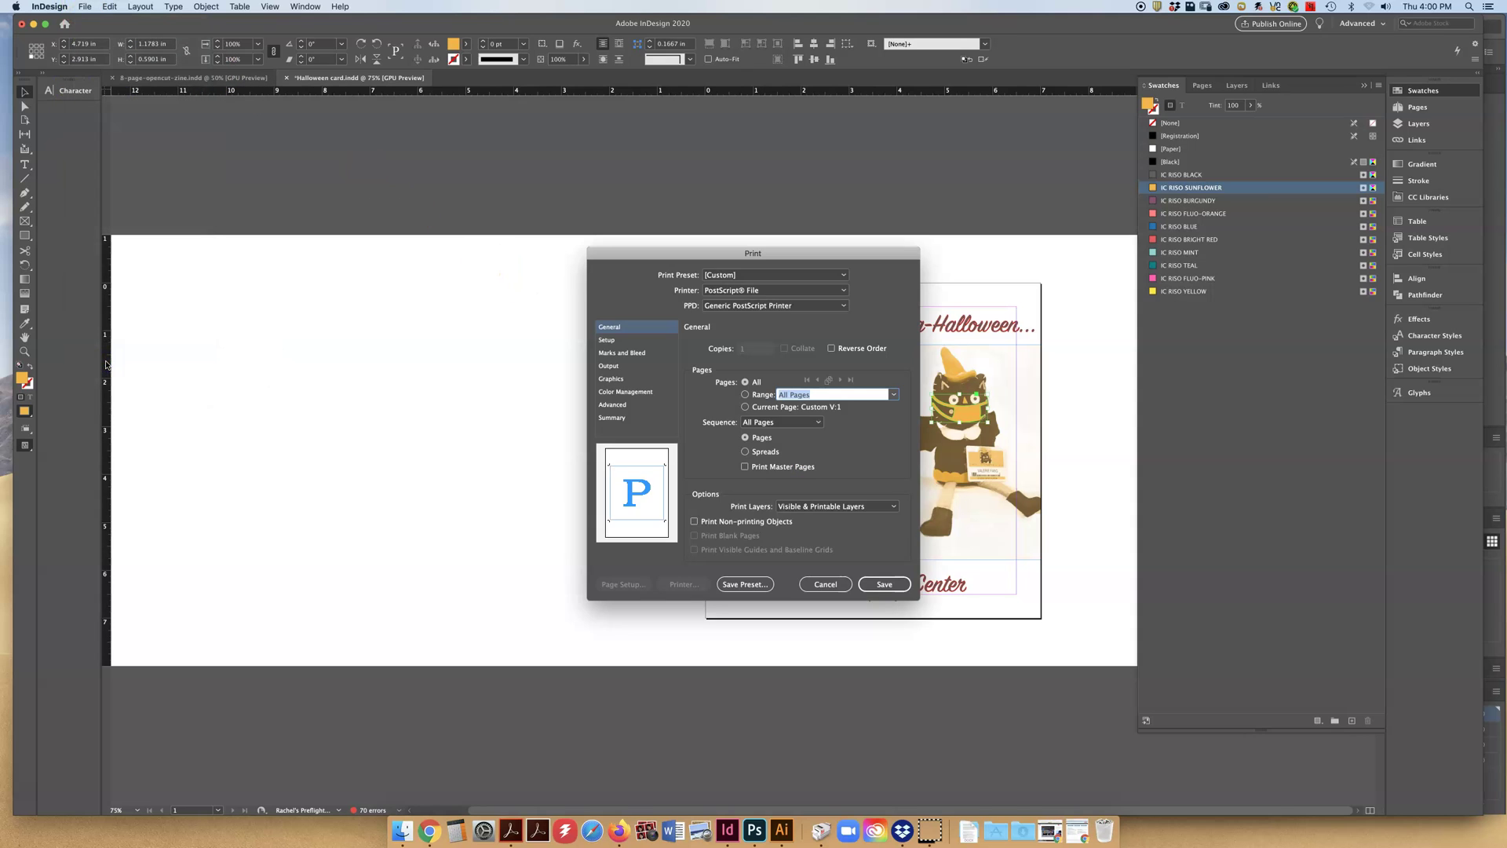
{"action": "left_click", "coordinate": [841, 290]}
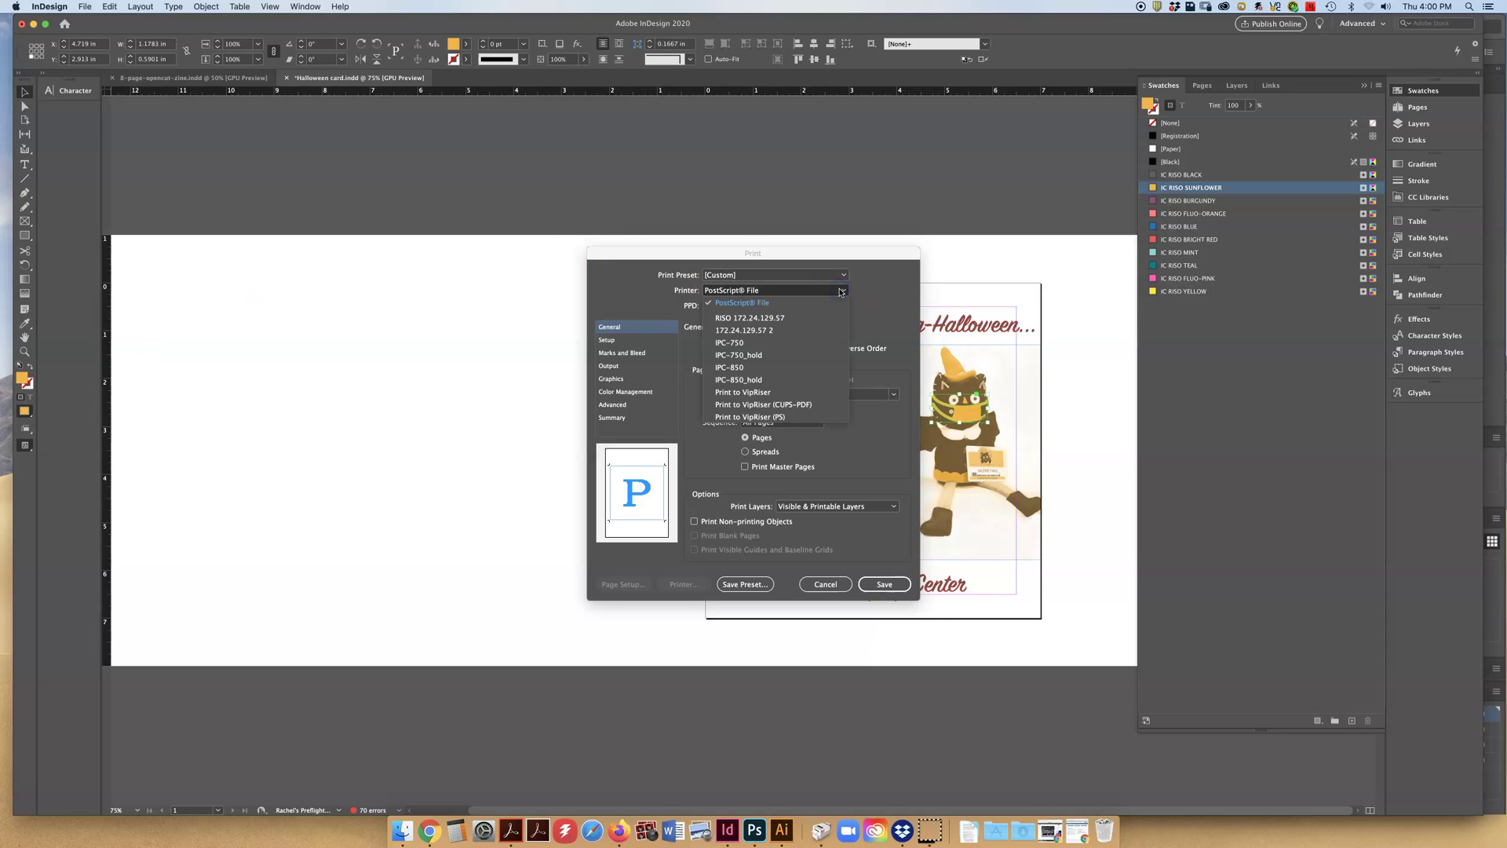
{"action": "left_click", "coordinate": [841, 291]}
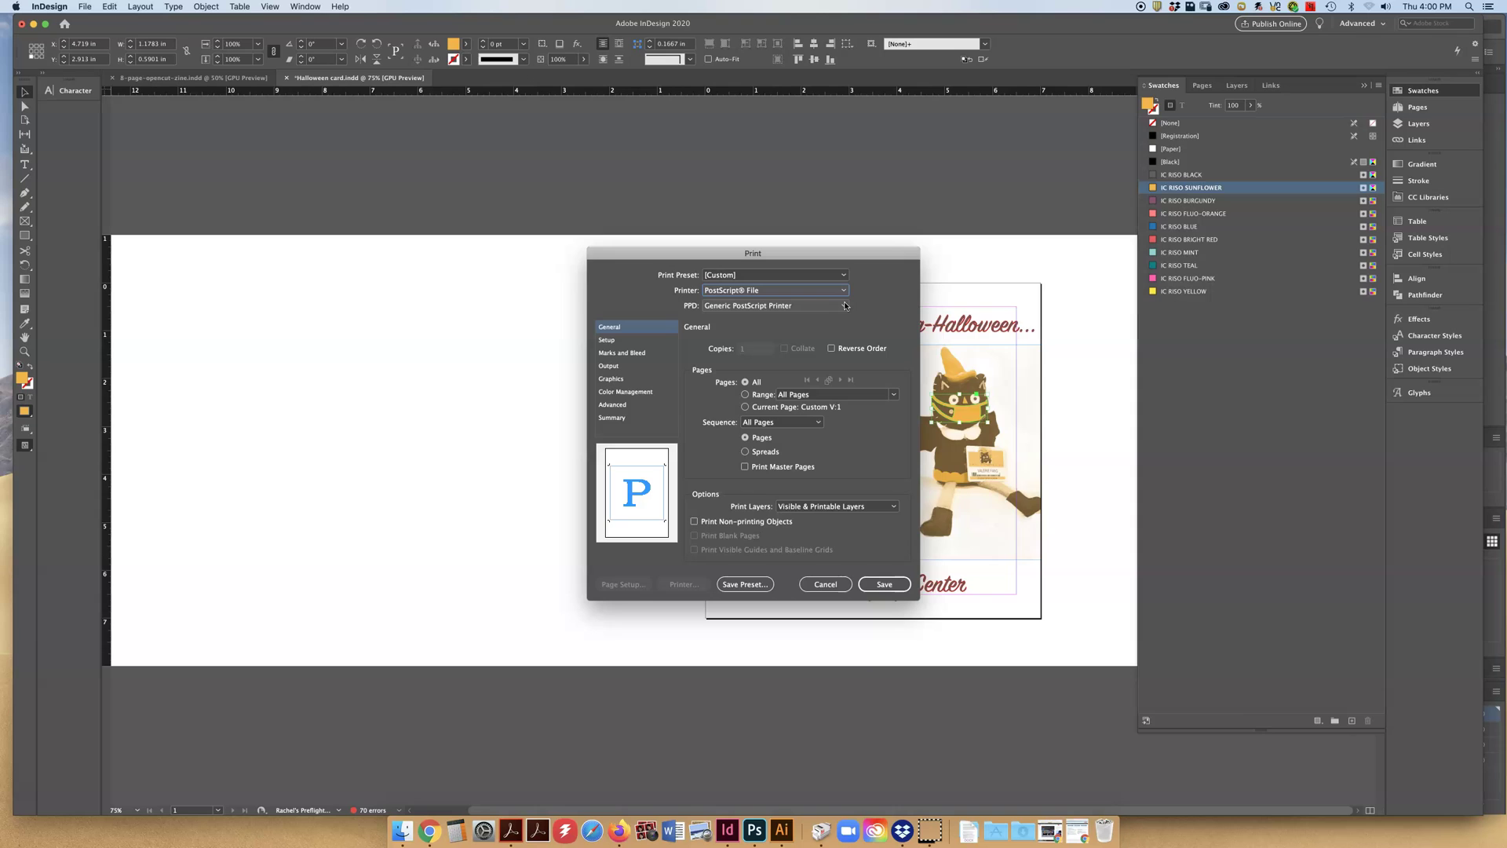
{"action": "left_click", "coordinate": [843, 290]}
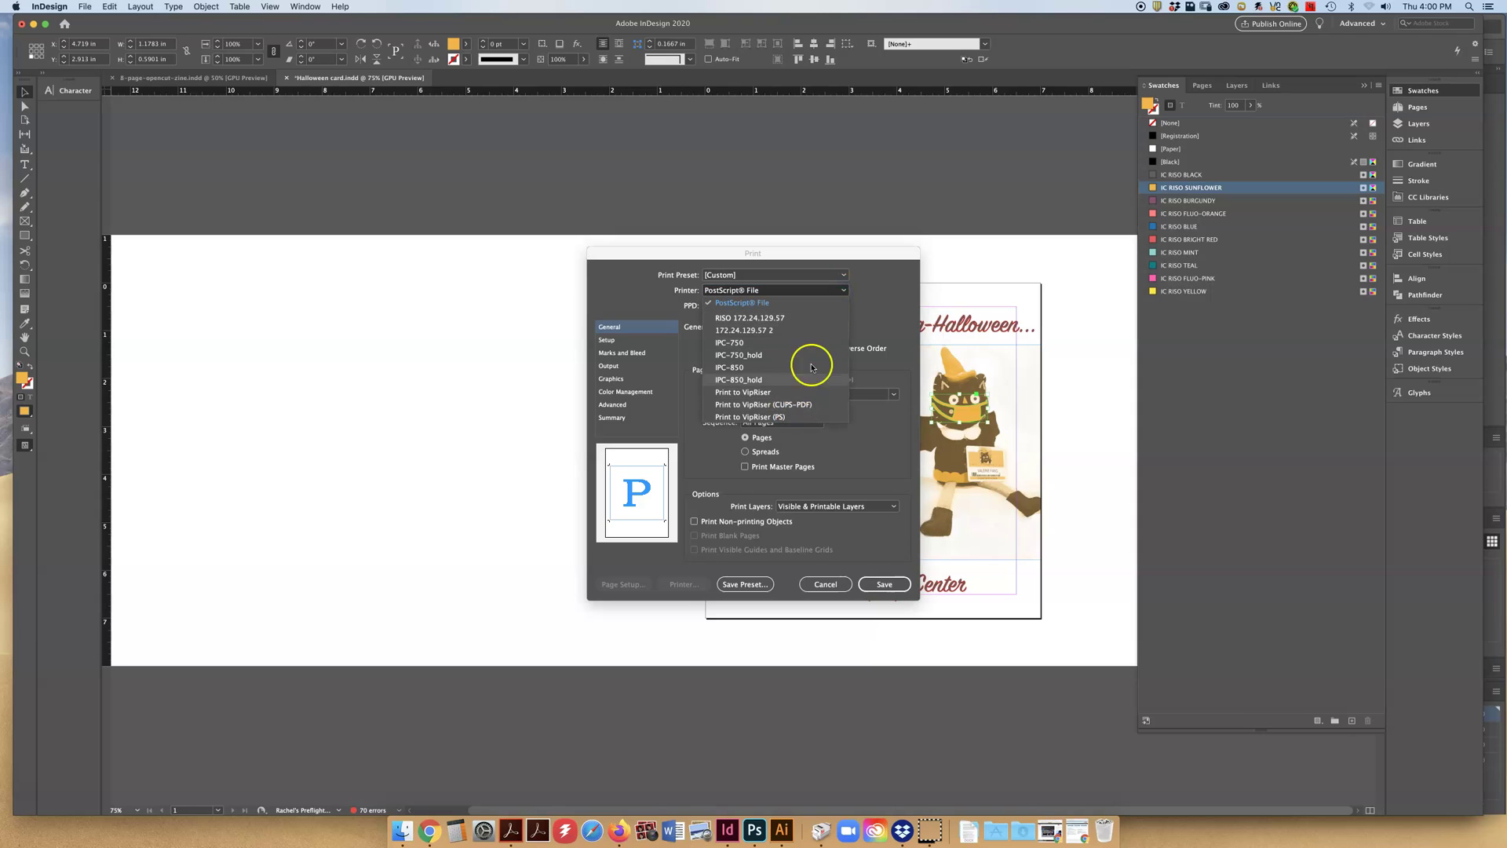
{"action": "left_click", "coordinate": [833, 303]}
{"action": "left_click", "coordinate": [837, 306]}
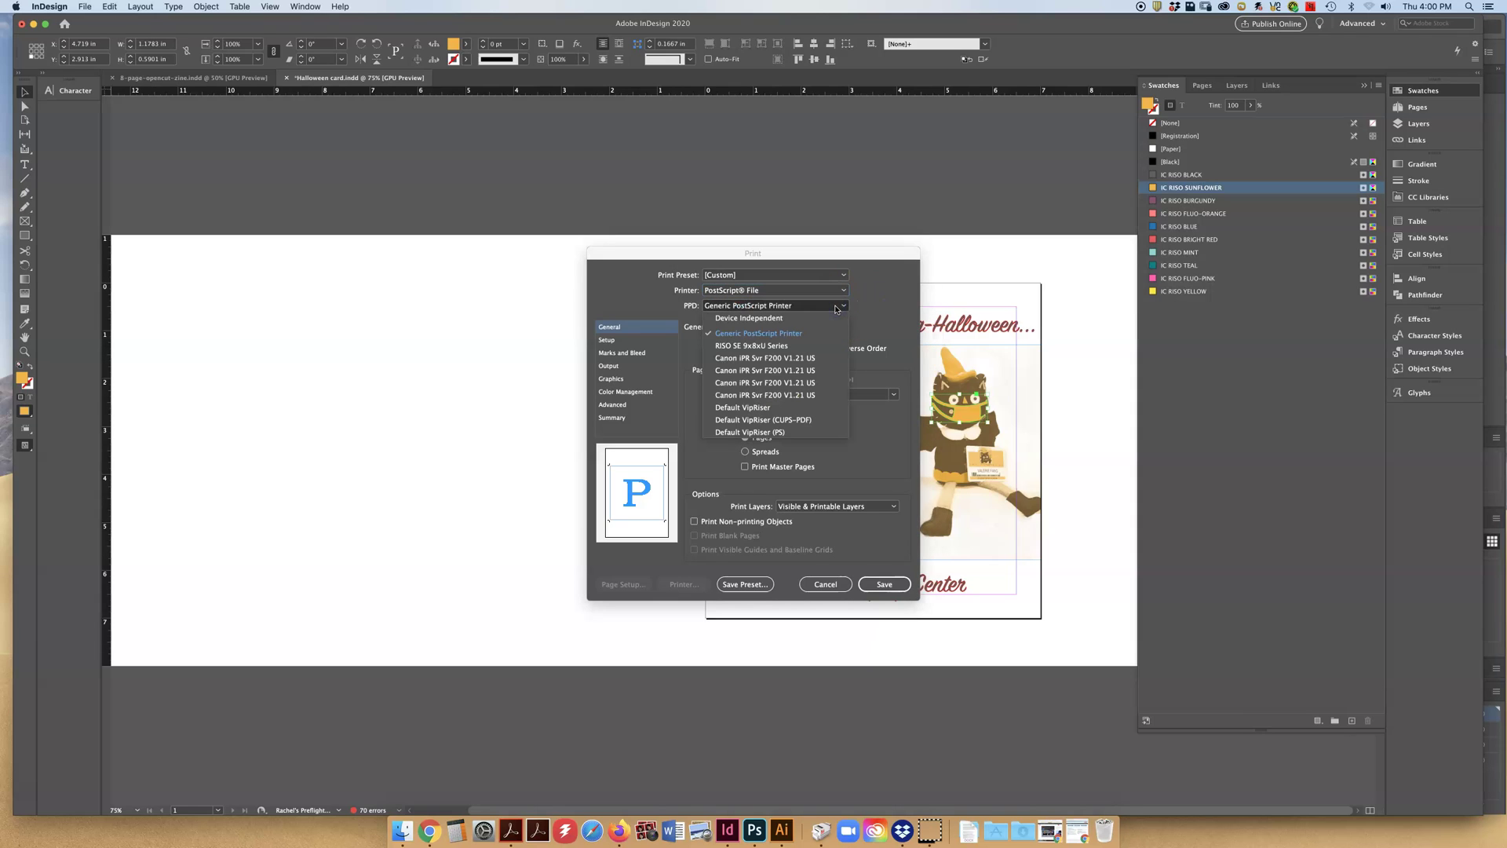
{"action": "left_click", "coordinate": [742, 332]}
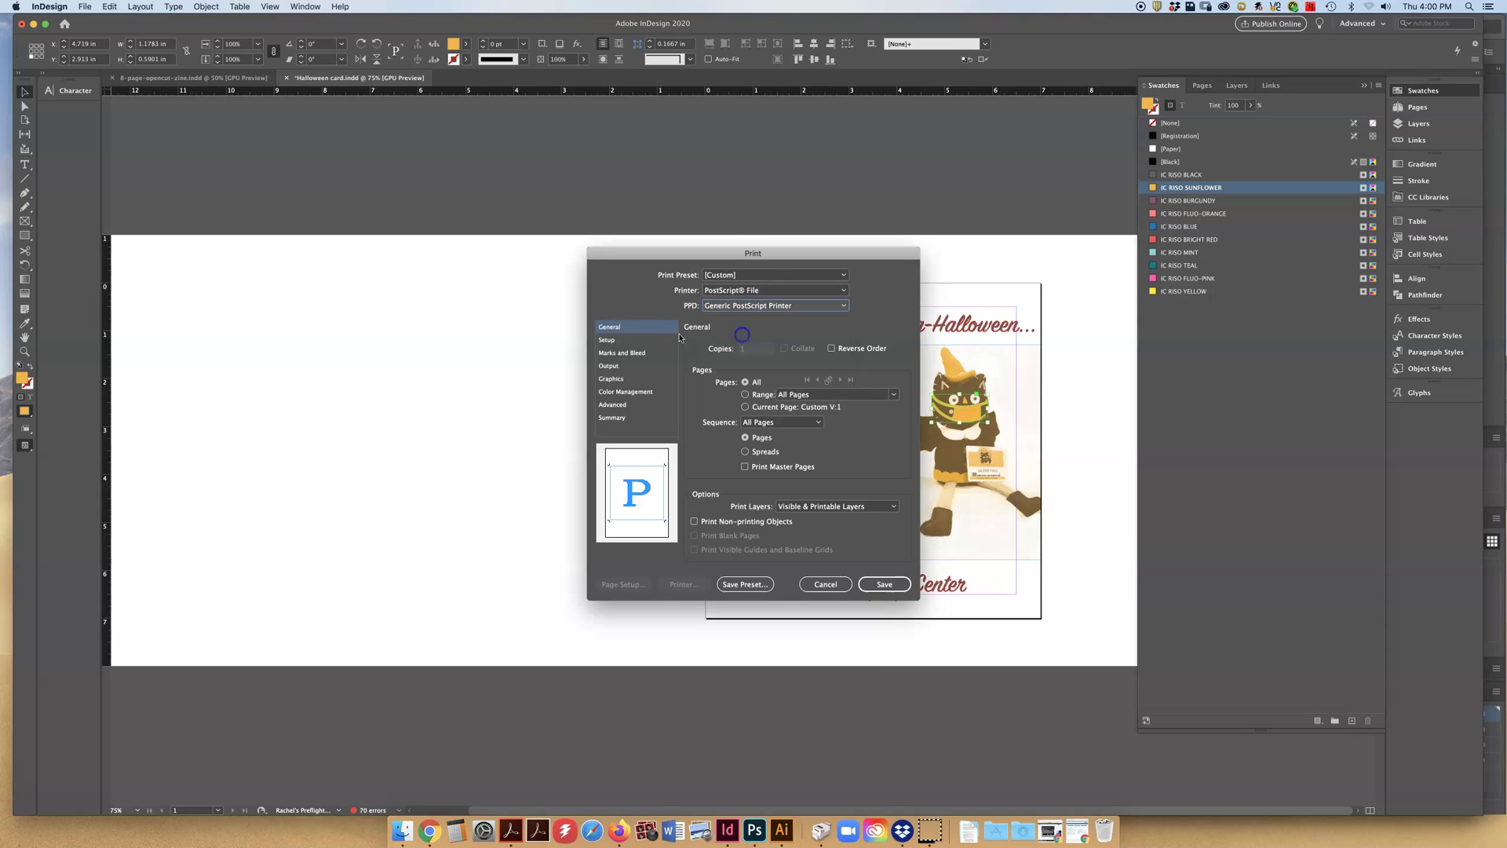
Step: Confirm A4 as the paper size on the Setup page
{"action": "left_click", "coordinate": [627, 341]}
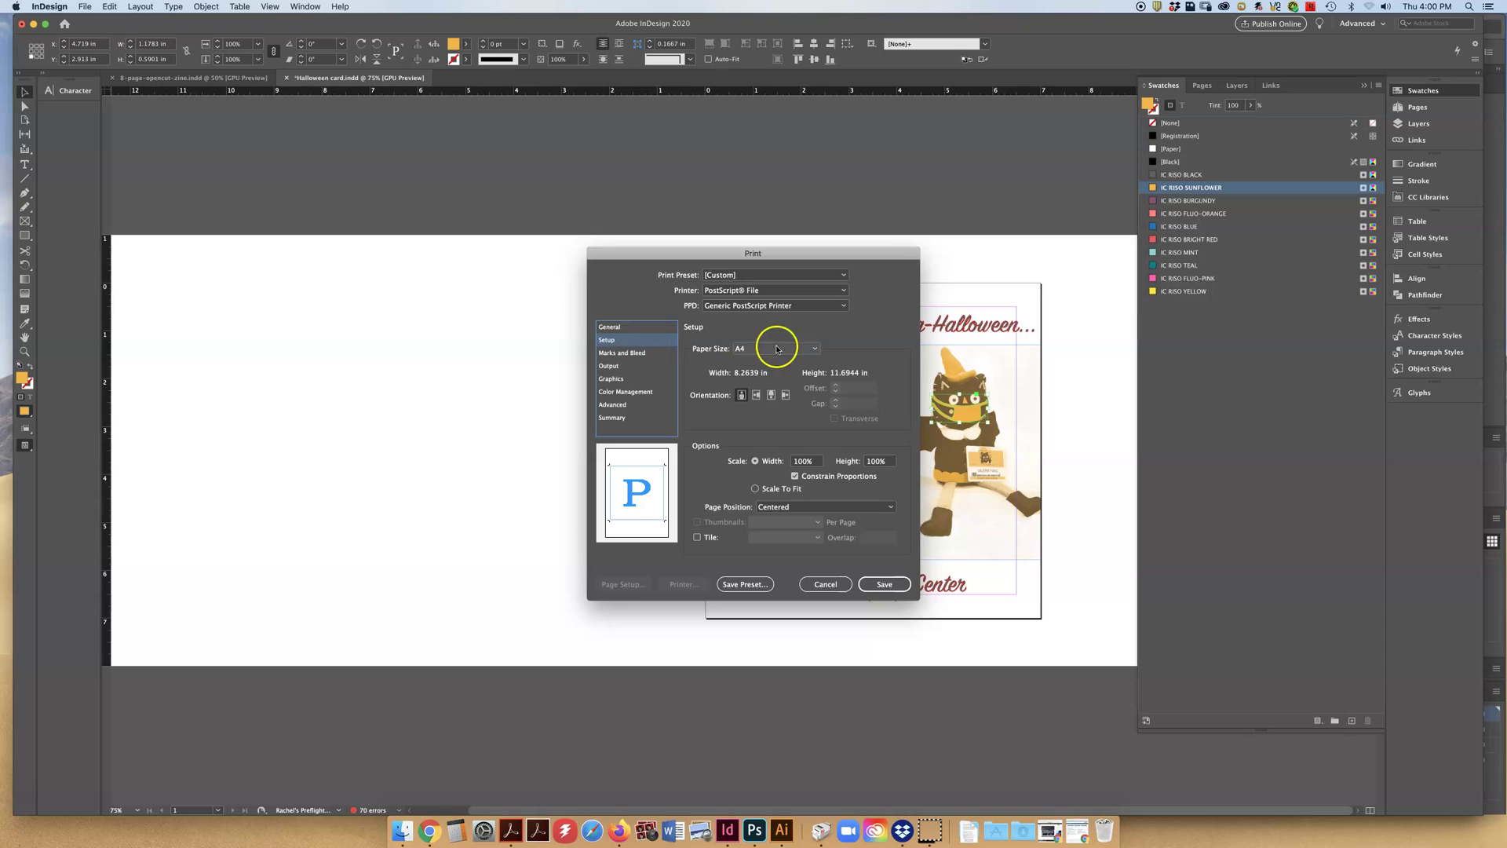
{"action": "left_click", "coordinate": [806, 348]}
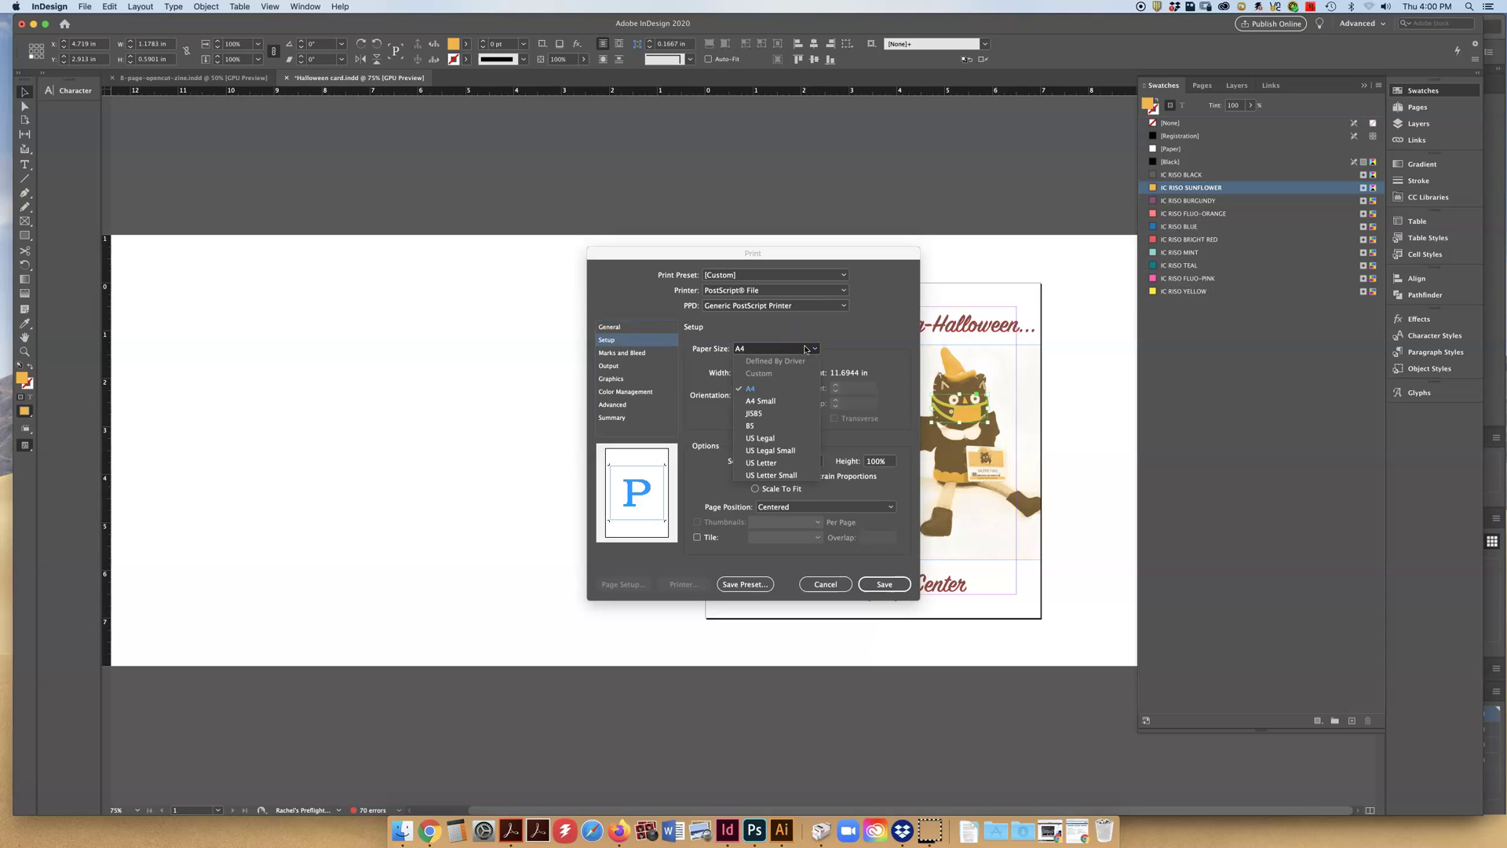
{"action": "left_click", "coordinate": [771, 328]}
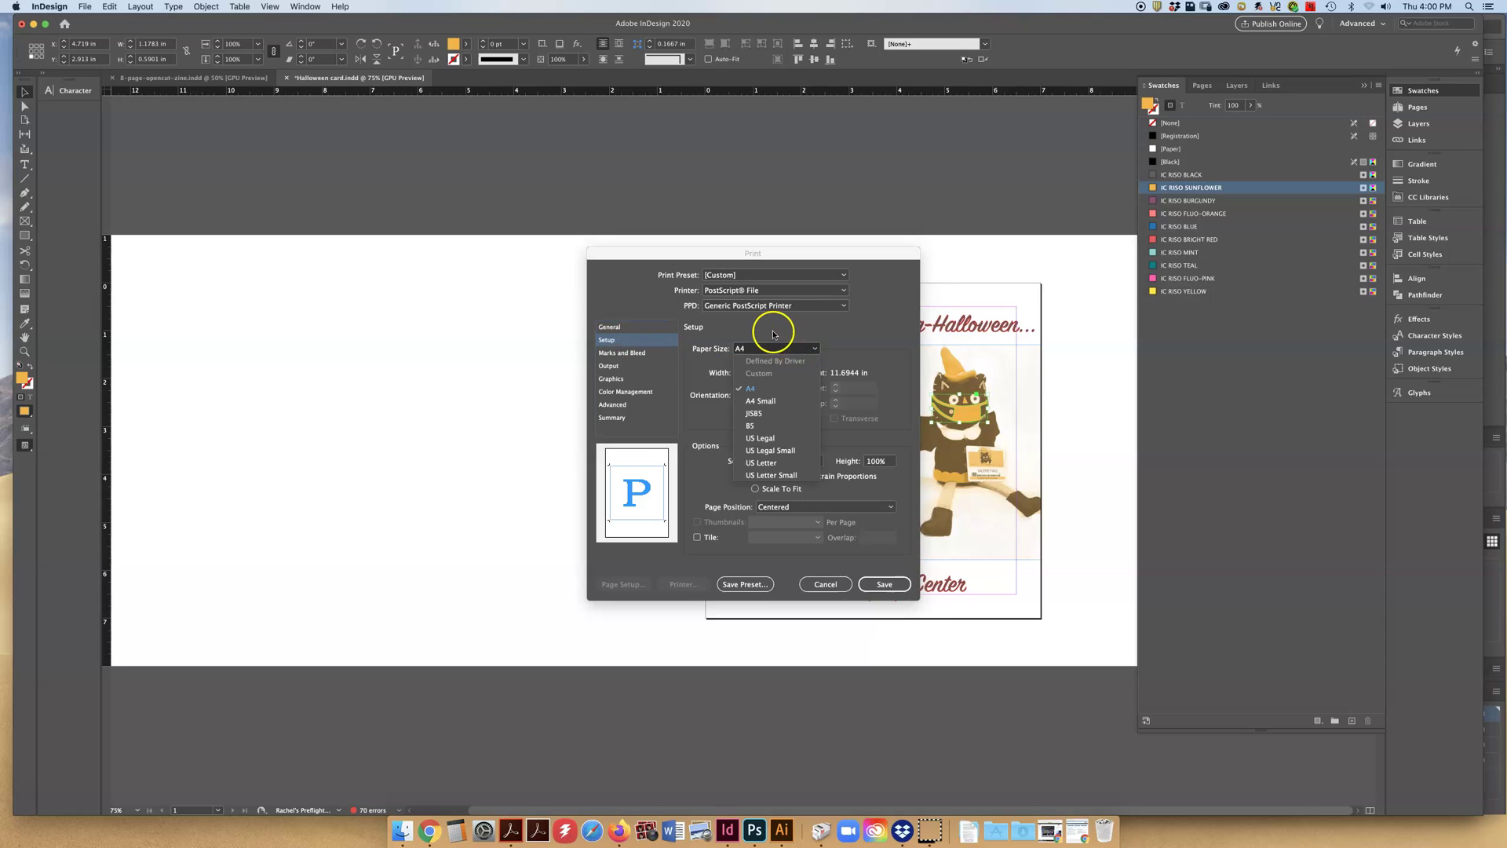
Step: Set Output to Separations and turn off IC RISO FLUO-PINK and the other unused bright inks
{"action": "left_click", "coordinate": [638, 353]}
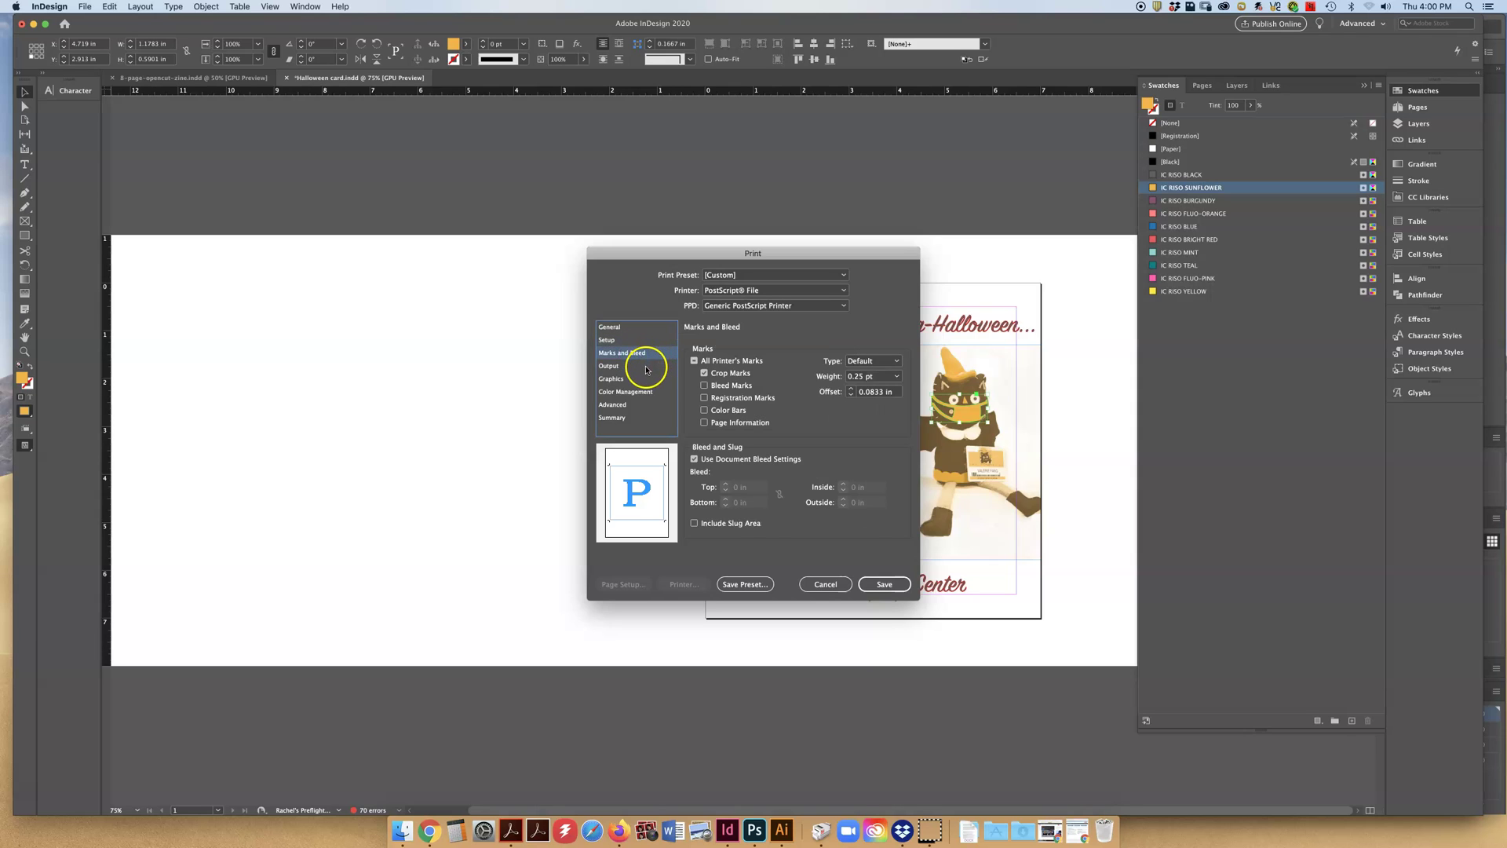
{"action": "left_click", "coordinate": [646, 366]}
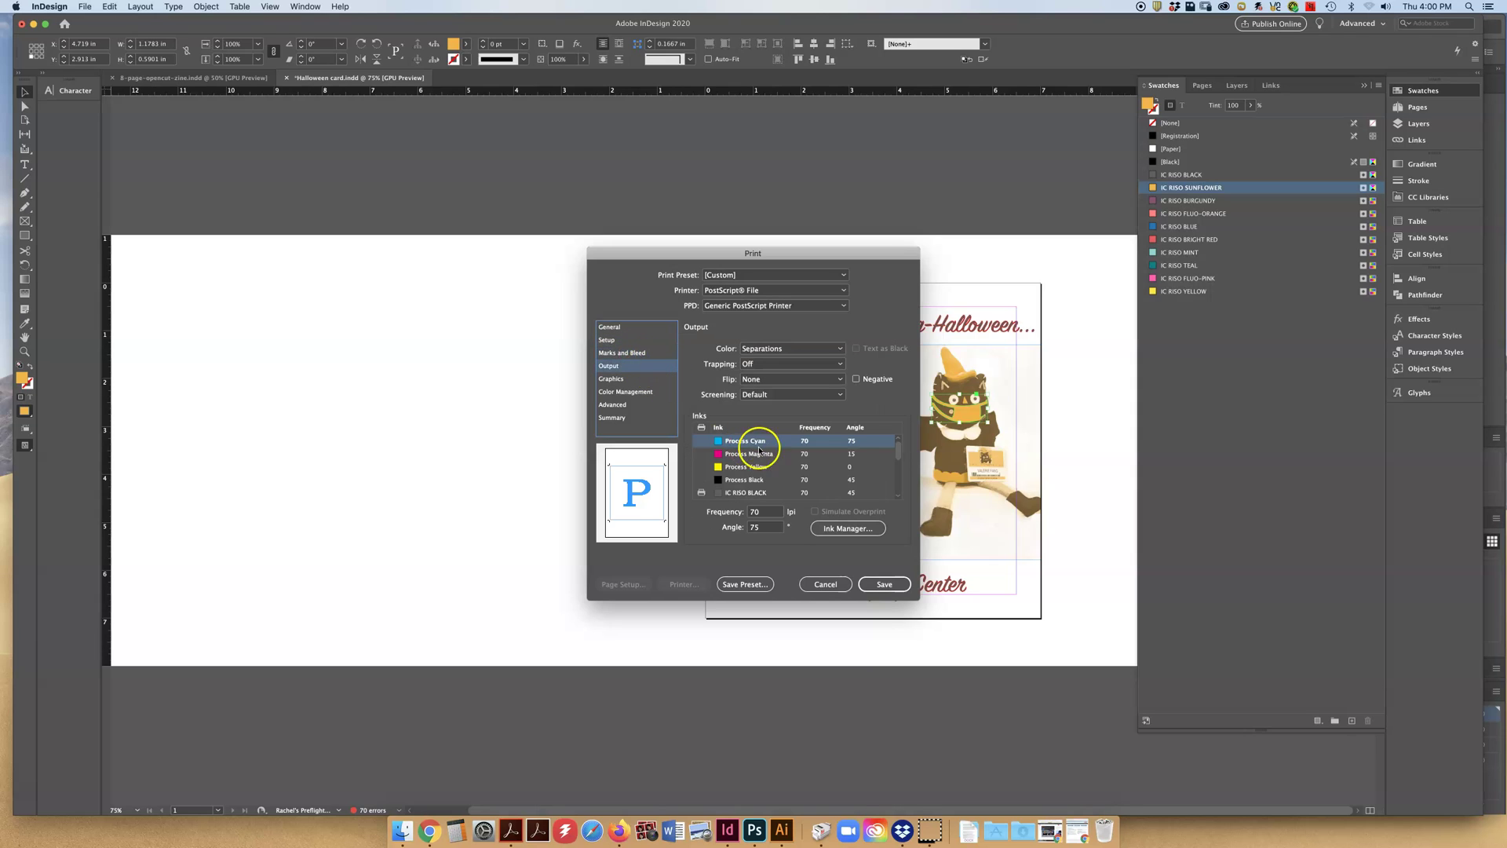
{"action": "left_click", "coordinate": [898, 464]}
{"action": "left_click_drag", "start_coordinate": [897, 464], "coordinate": [895, 494]}
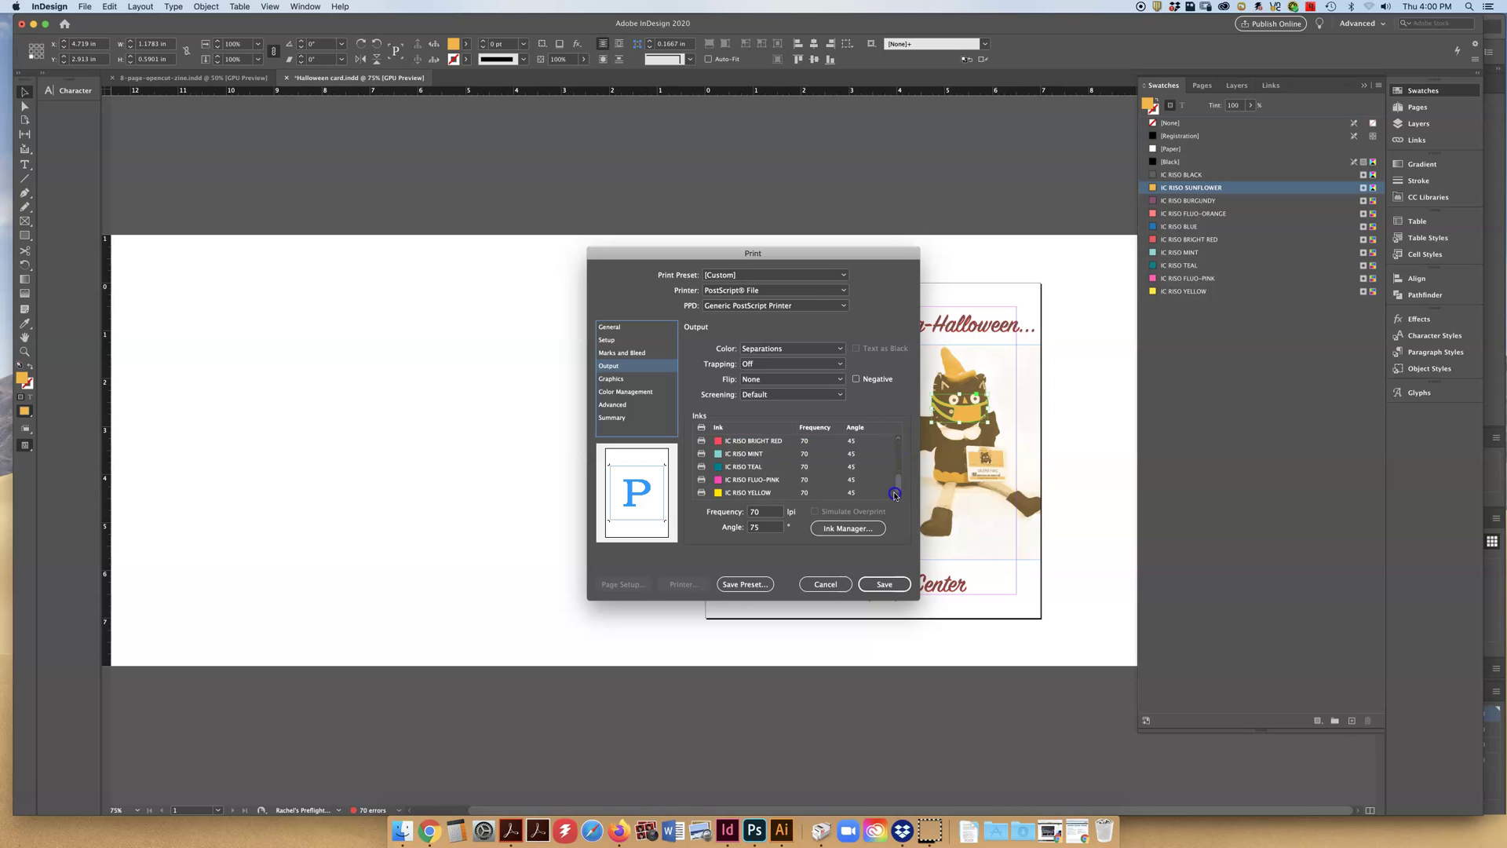
{"action": "left_click", "coordinate": [701, 479]}
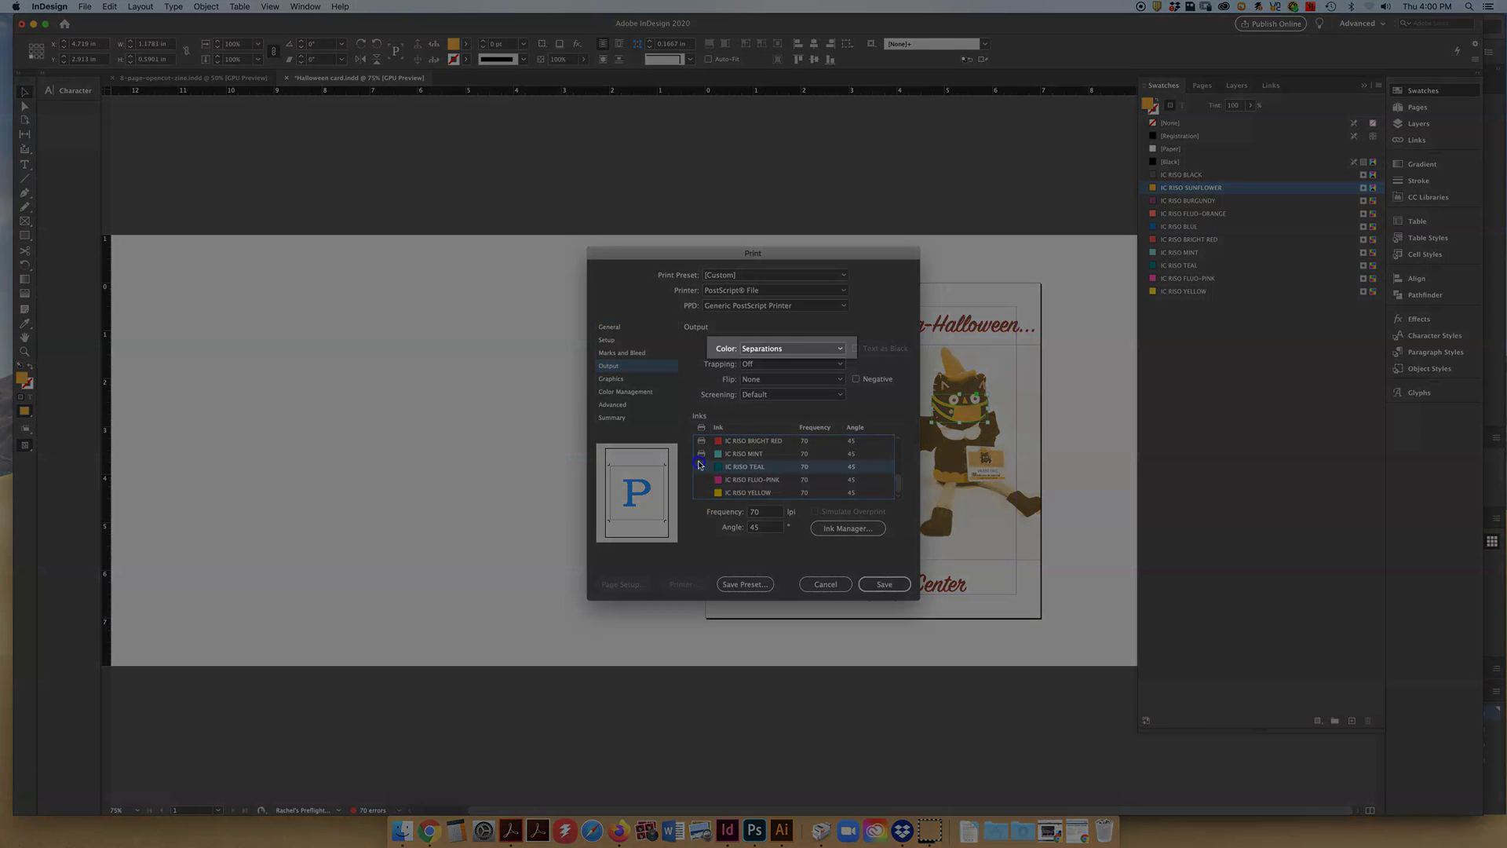
{"action": "left_click", "coordinate": [701, 466]}
{"action": "left_click", "coordinate": [701, 454]}
{"action": "left_click", "coordinate": [701, 440]}
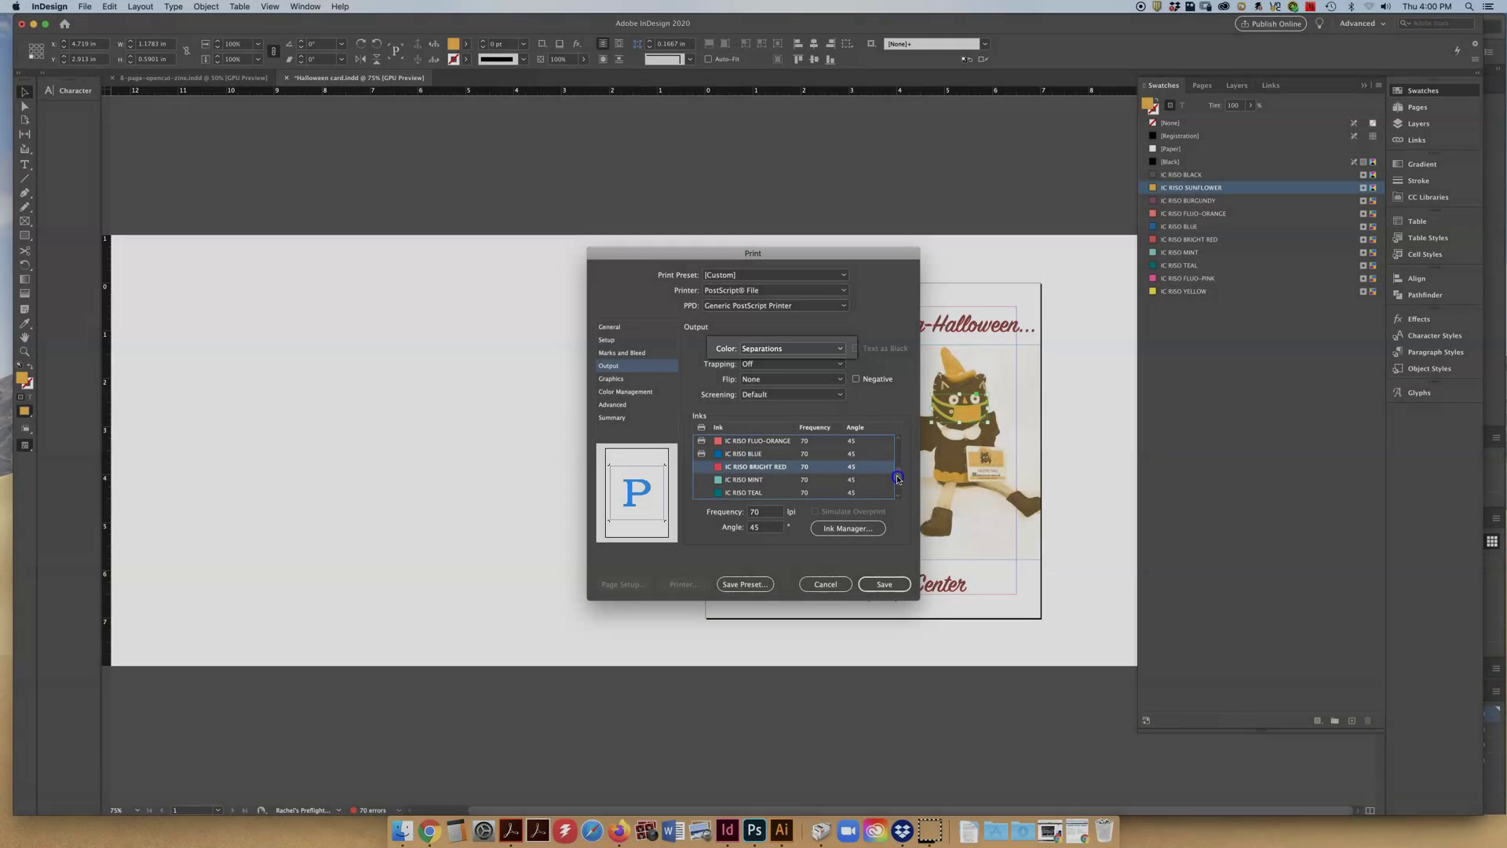
Step: Turn off IC RISO BLUE, FLUO-ORANGE and BURGUNDY so only black and sunflower print
{"action": "left_click_drag", "start_coordinate": [897, 488], "coordinate": [897, 464]}
{"action": "left_click", "coordinate": [701, 493]}
{"action": "left_click", "coordinate": [701, 479]}
{"action": "left_click", "coordinate": [702, 470]}
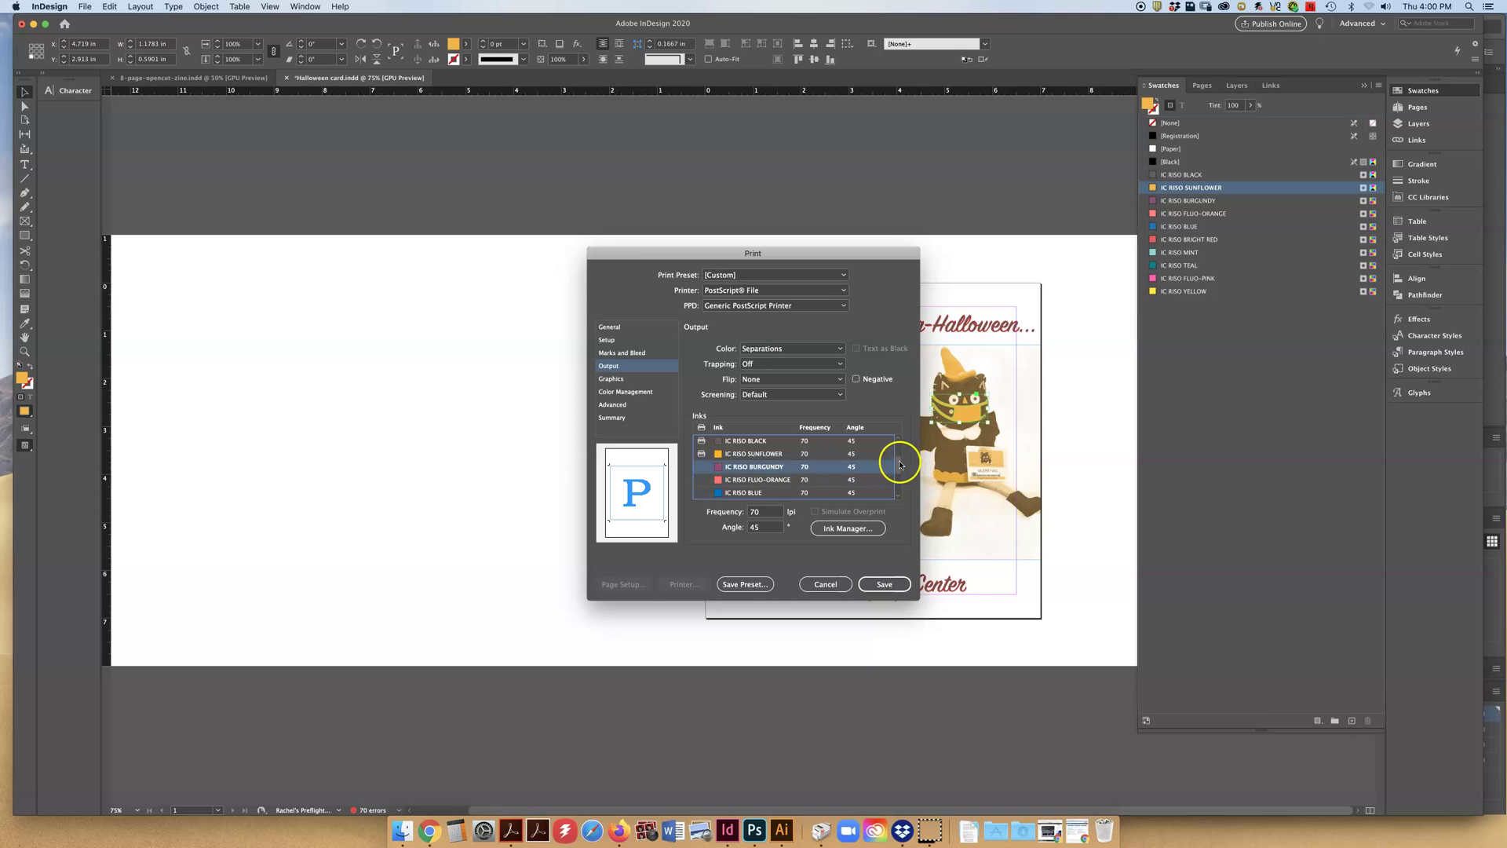
{"action": "left_click_drag", "start_coordinate": [898, 462], "coordinate": [902, 440]}
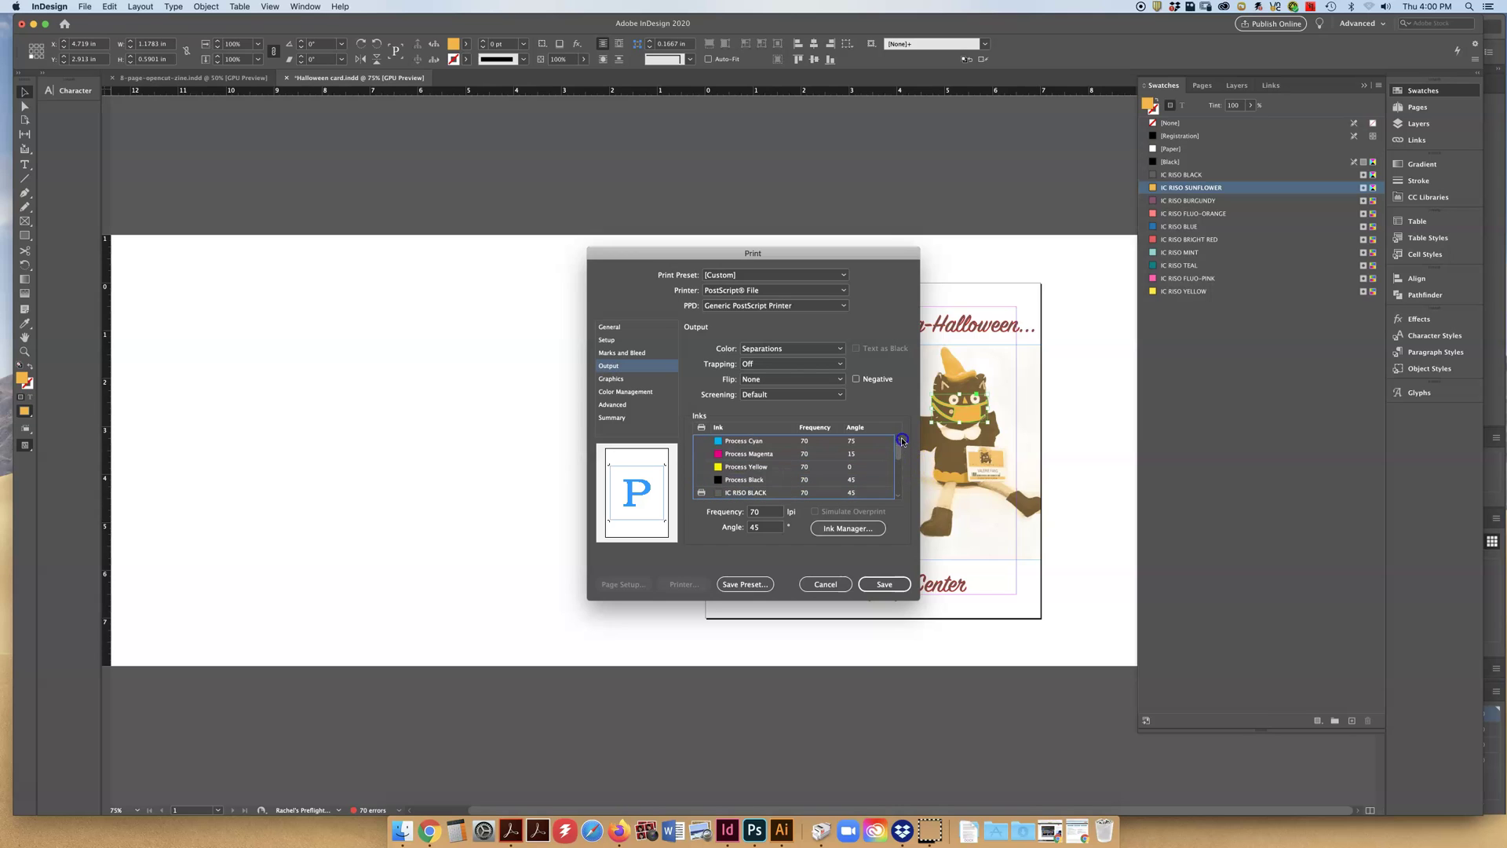
{"action": "left_click", "coordinate": [611, 380]}
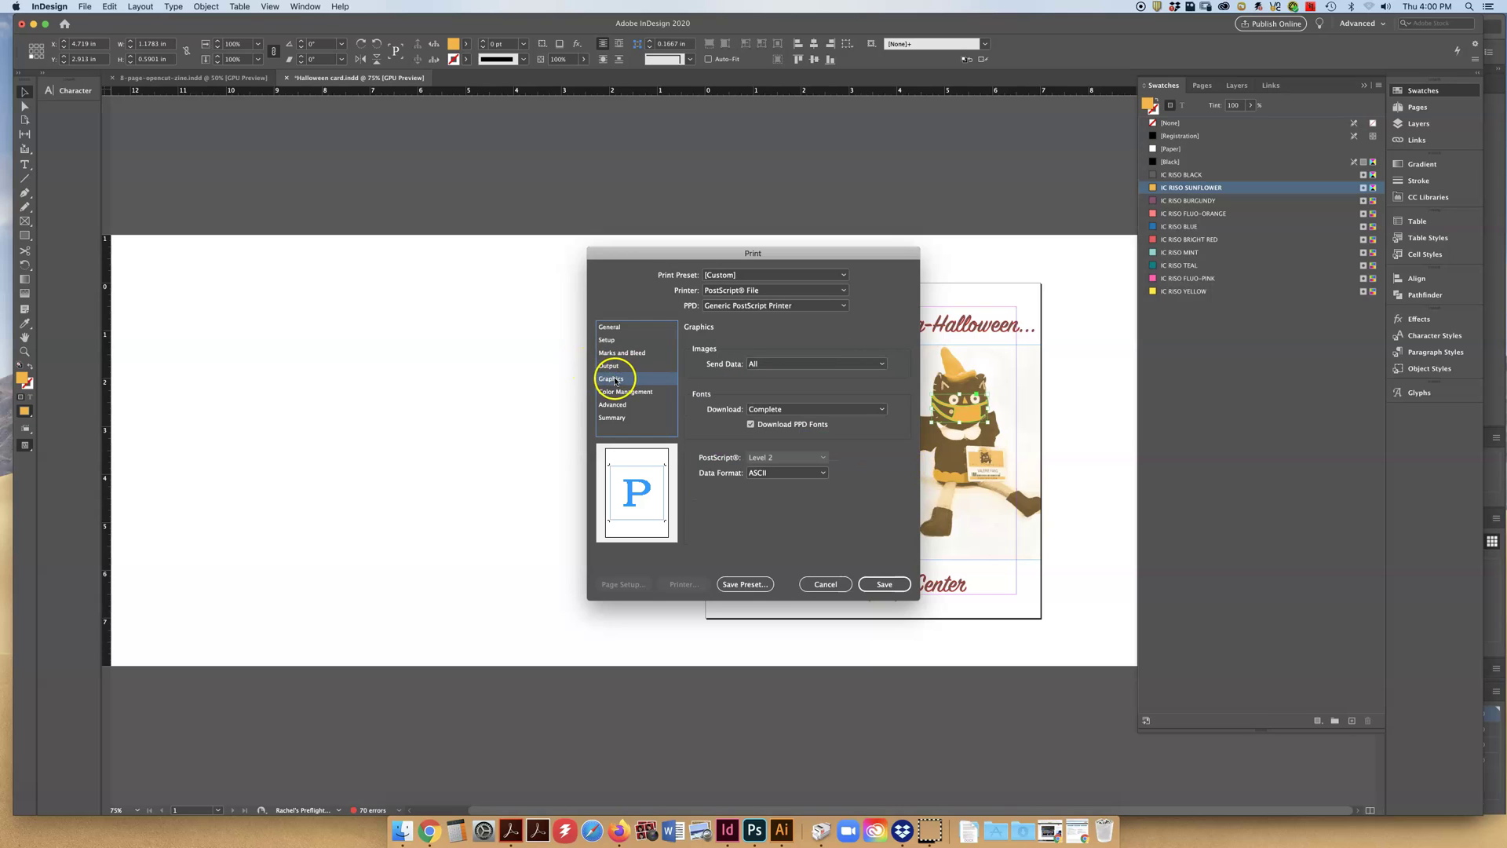
Step: Save the separated print as Halloween card-2.ps, replacing the existing file
{"action": "left_click", "coordinate": [624, 392]}
{"action": "left_click", "coordinate": [612, 405]}
{"action": "left_click", "coordinate": [612, 418]}
{"action": "left_click", "coordinate": [892, 587]}
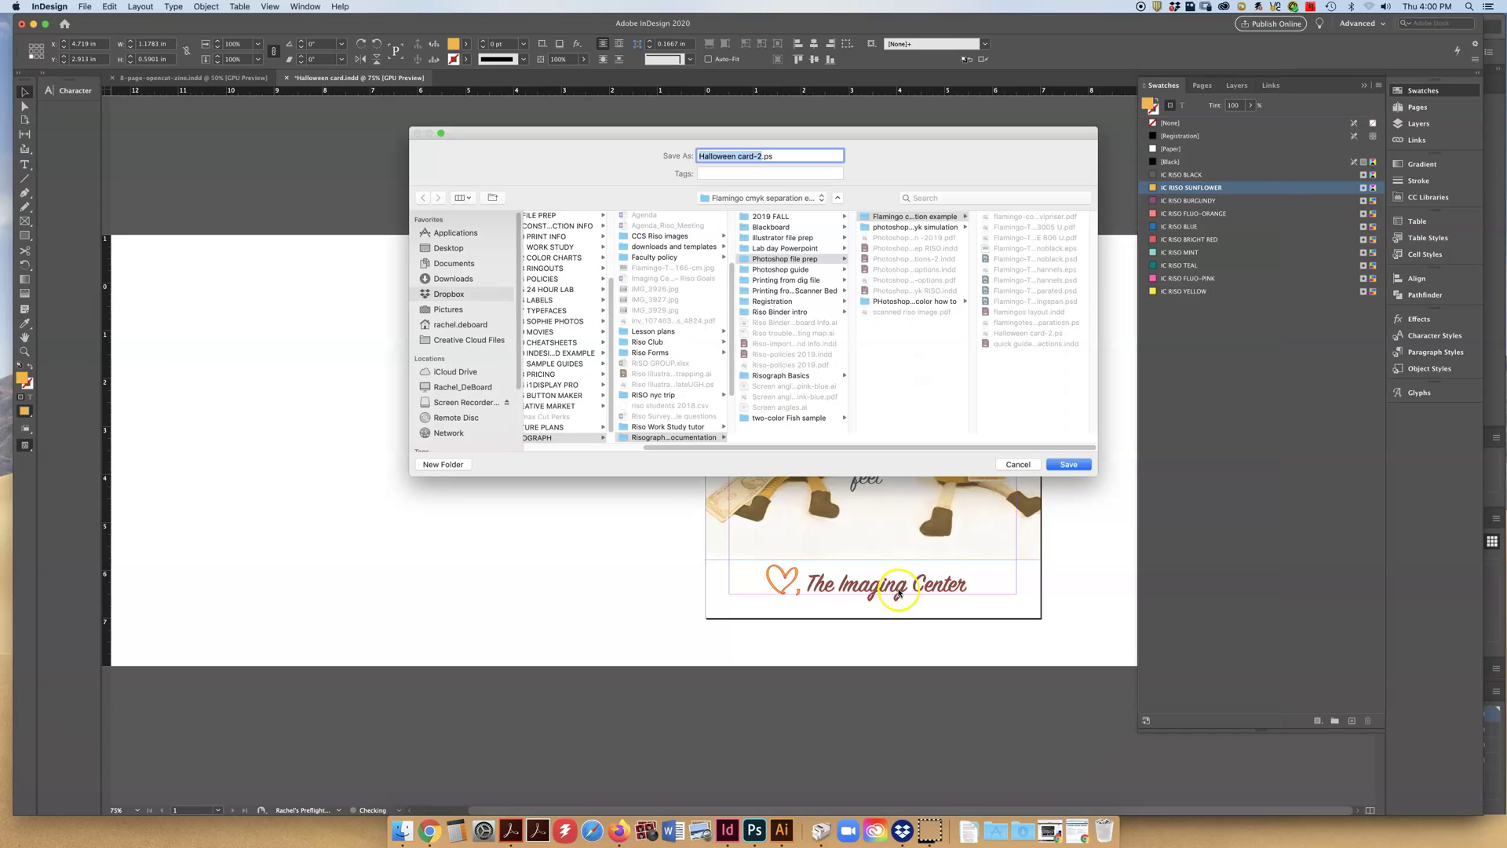
{"action": "left_click", "coordinate": [1071, 465]}
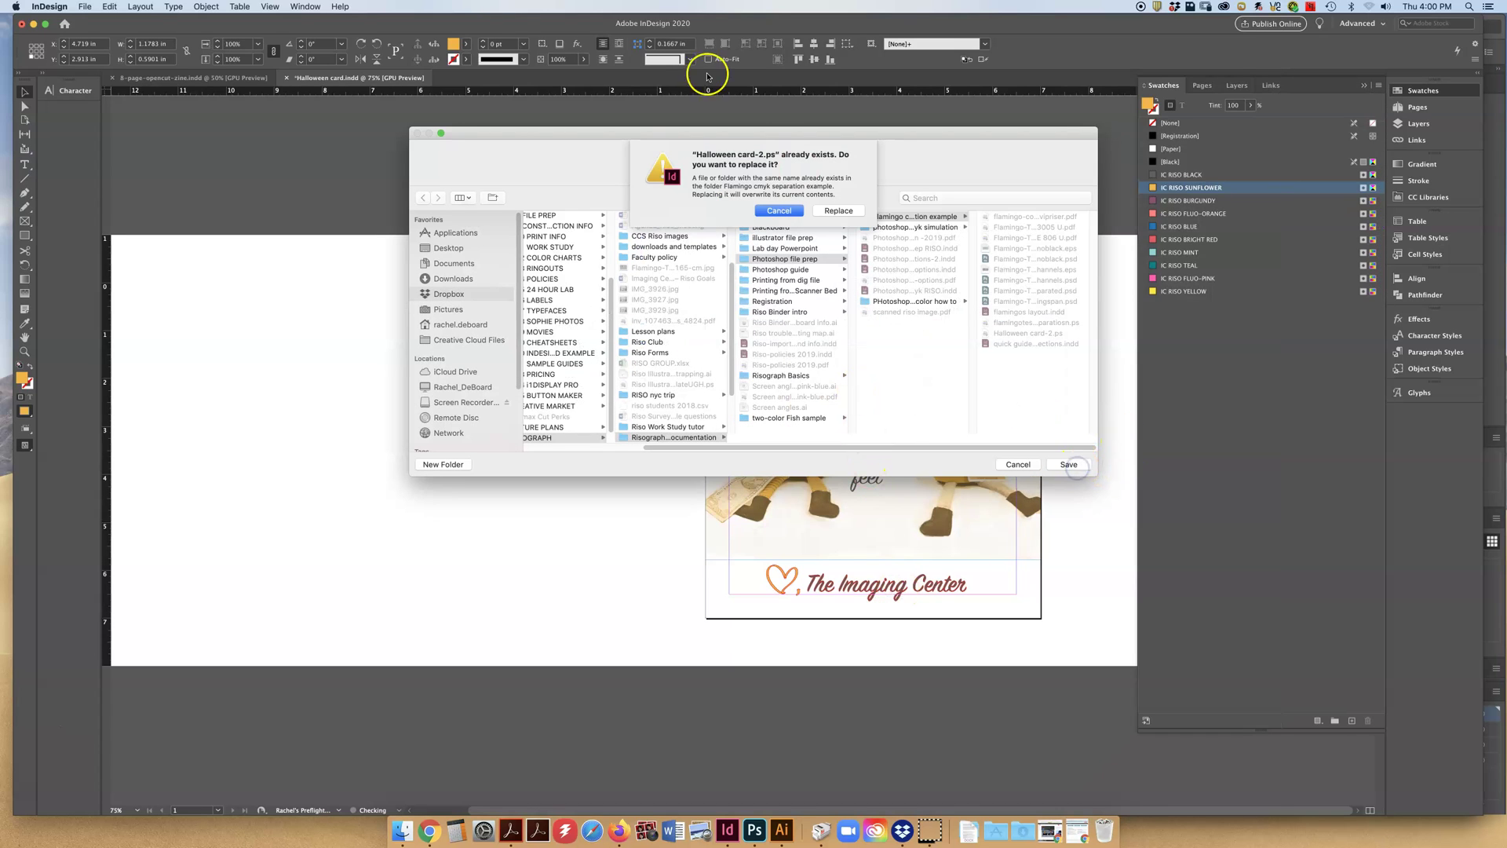
{"action": "left_click", "coordinate": [838, 211]}
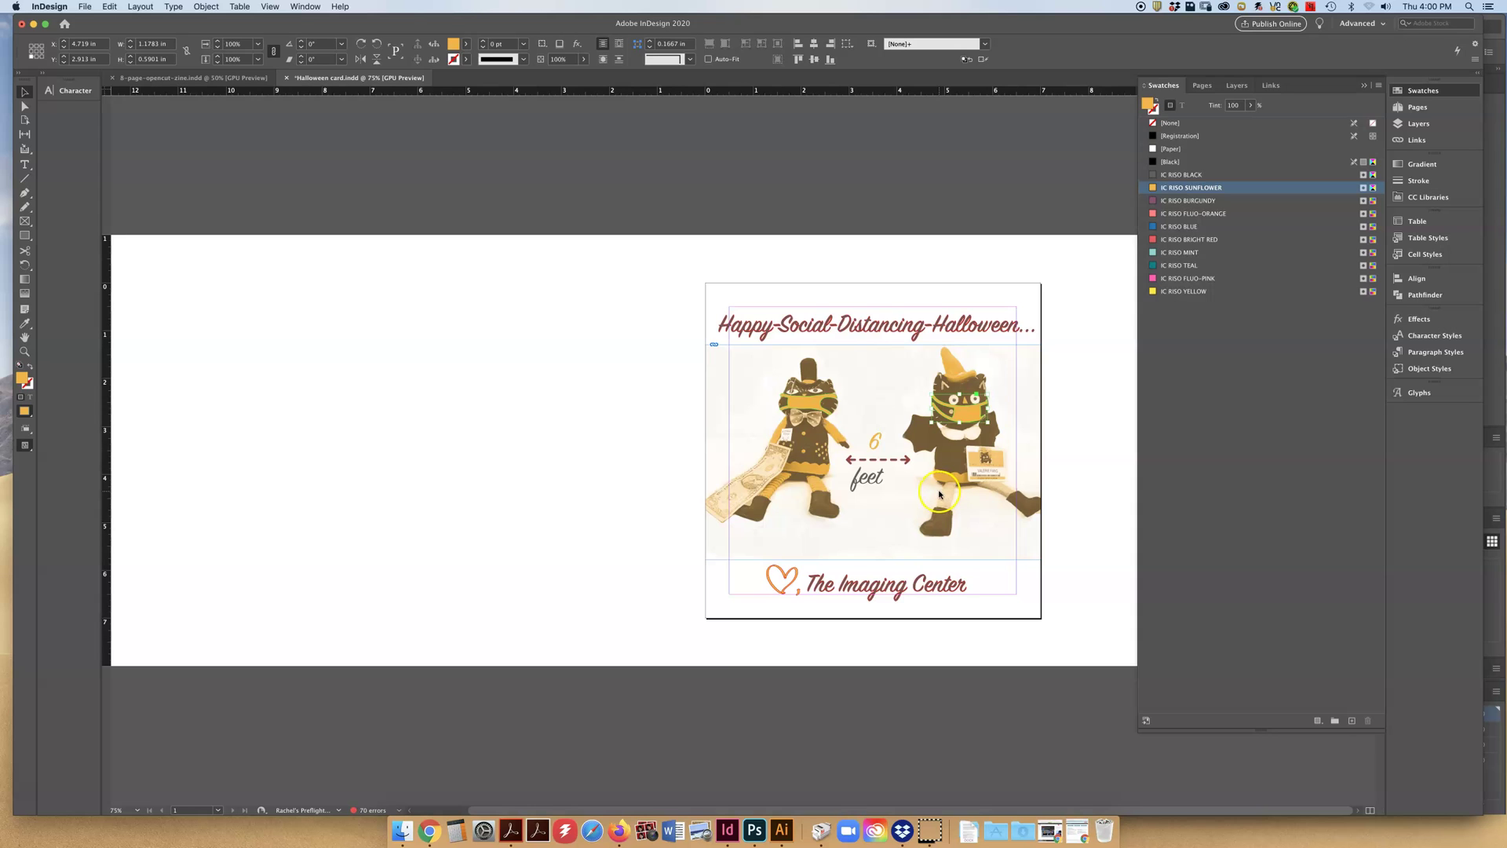
Step: Open Halloween card-2.ps with Acrobat Distiller from Finder
{"action": "left_click", "coordinate": [409, 825]}
{"action": "right_click", "coordinate": [532, 571]}
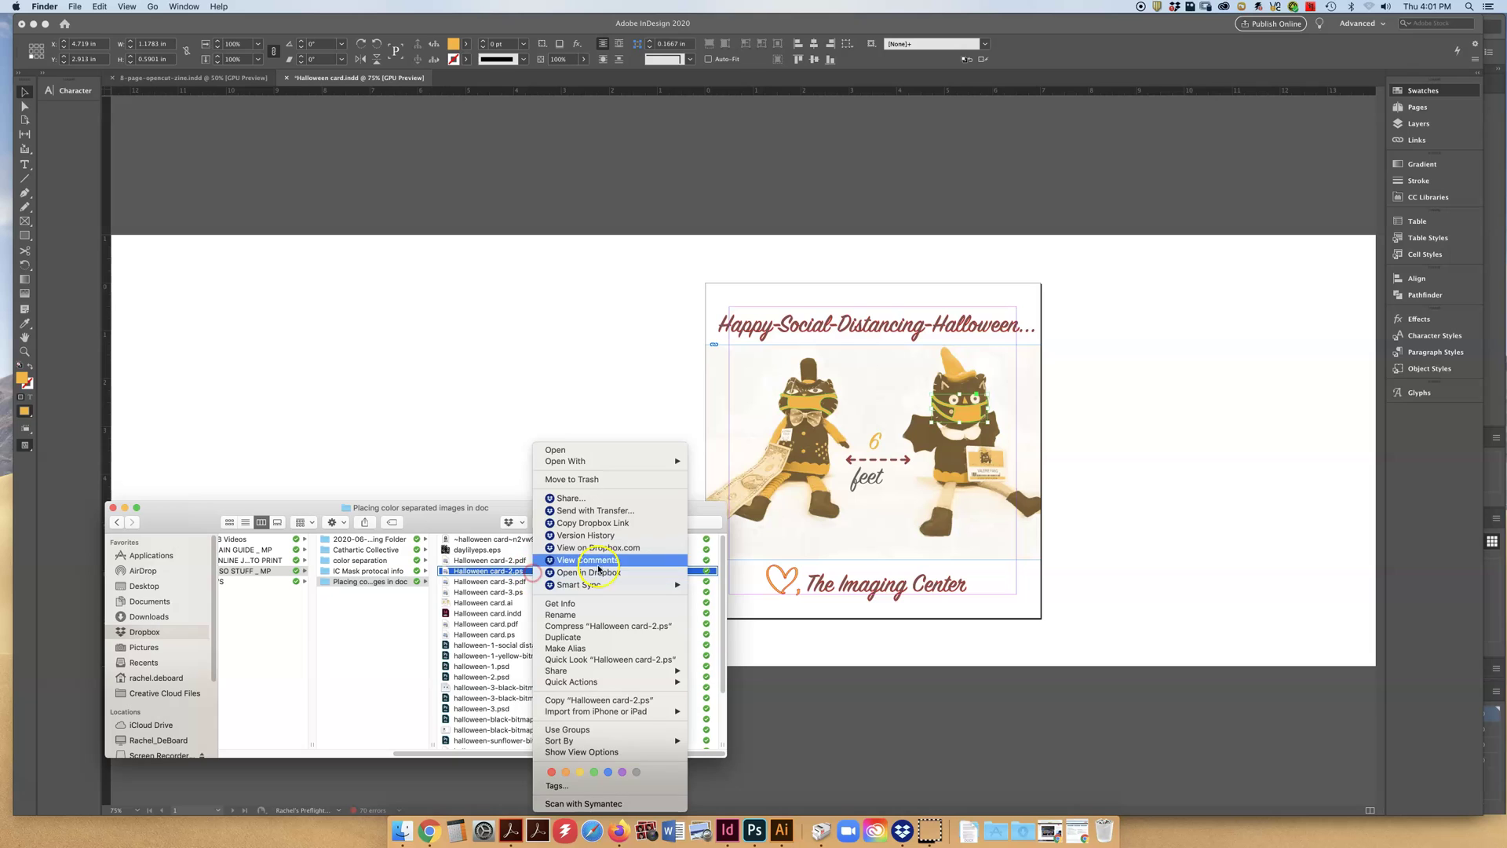
{"action": "mouse_move", "coordinate": [659, 461]}
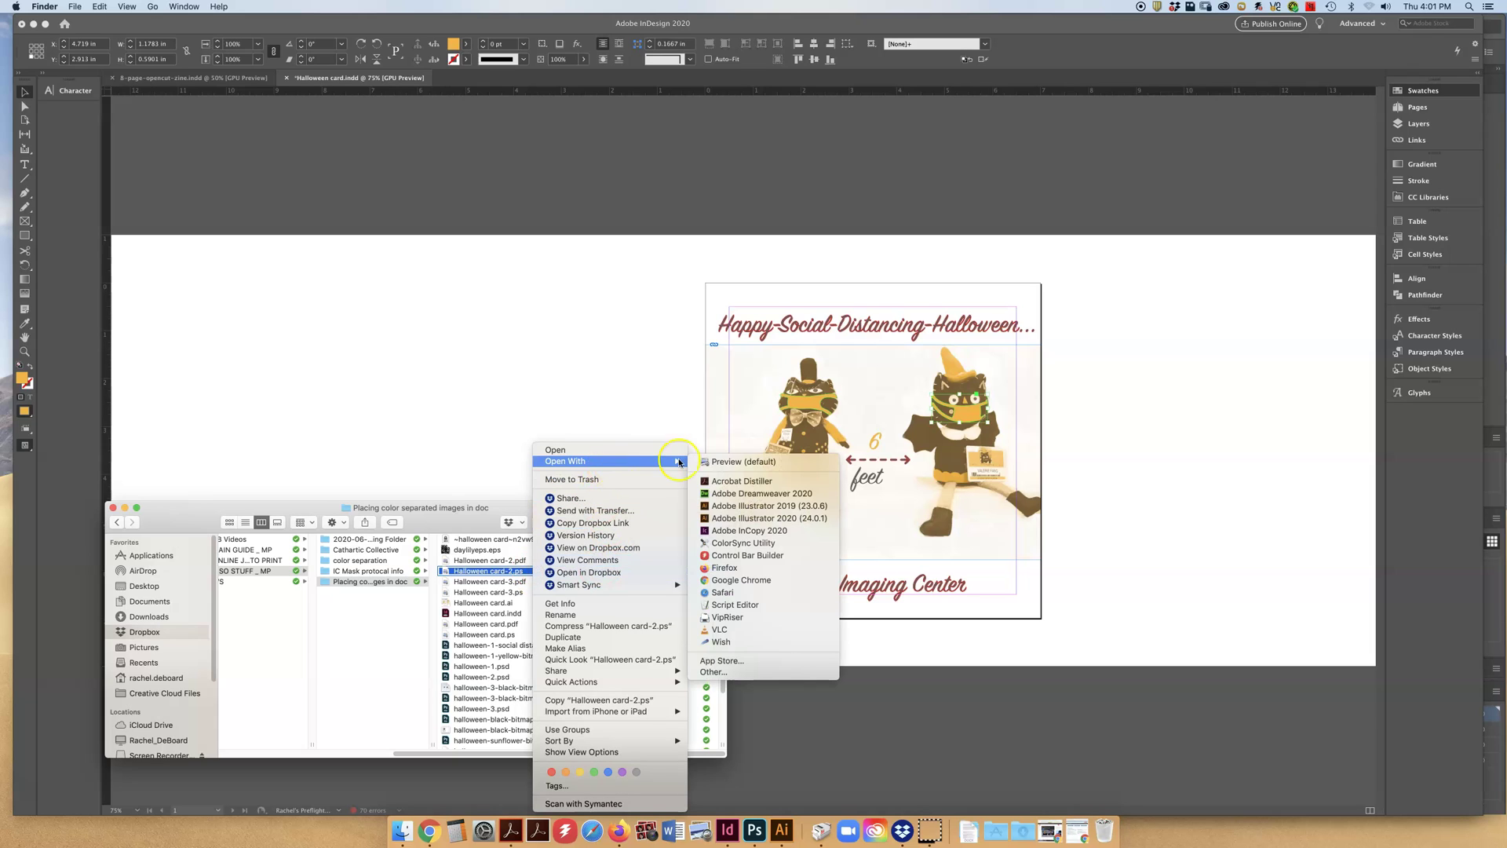
{"action": "left_click", "coordinate": [722, 482]}
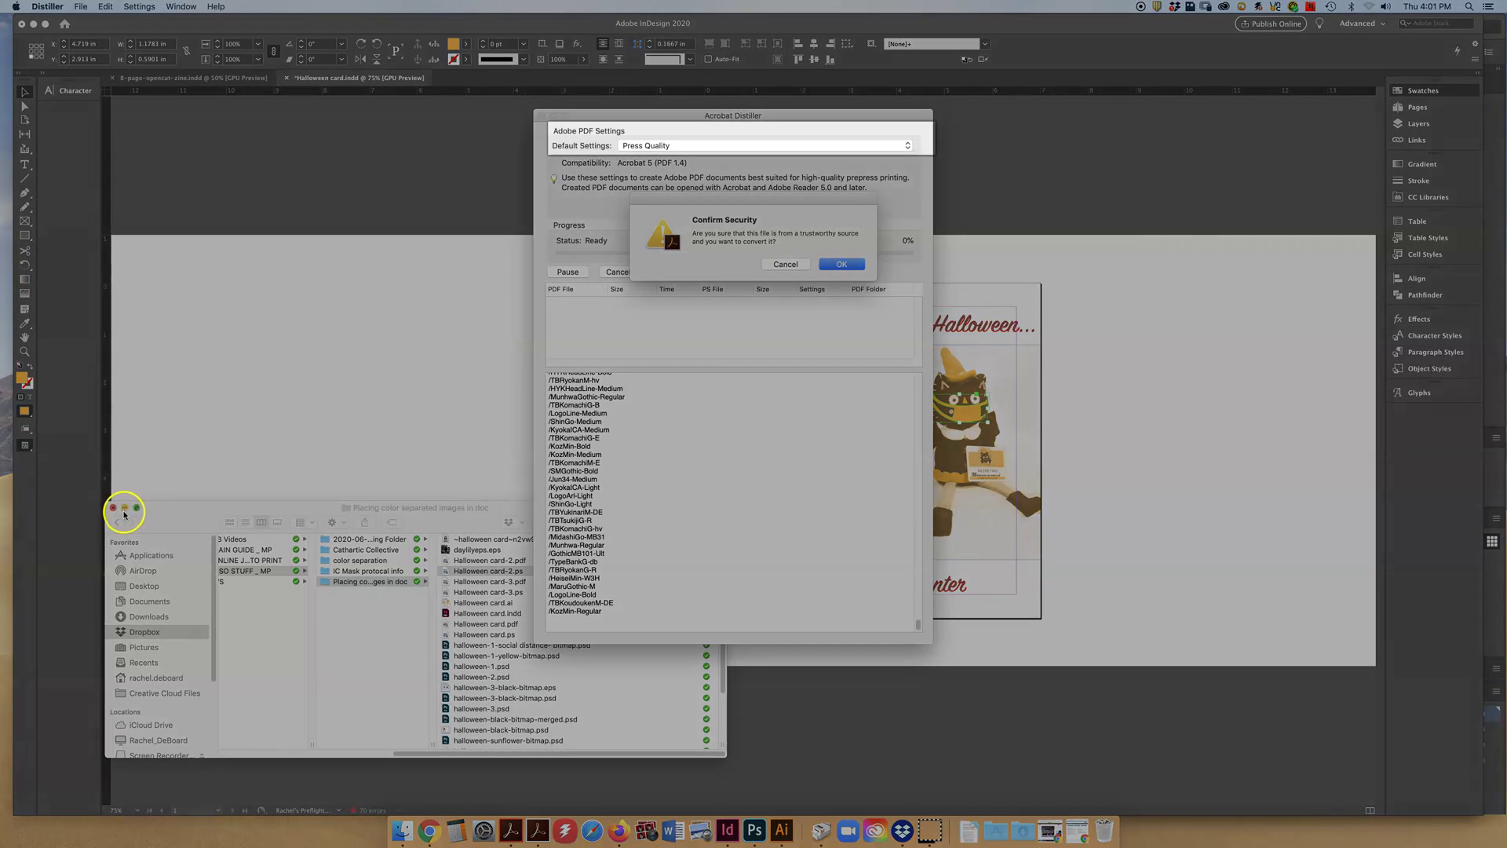
Step: Confirm converting Halloween card-2.ps so Distiller builds the Press Quality PDF
{"action": "left_click", "coordinate": [124, 508]}
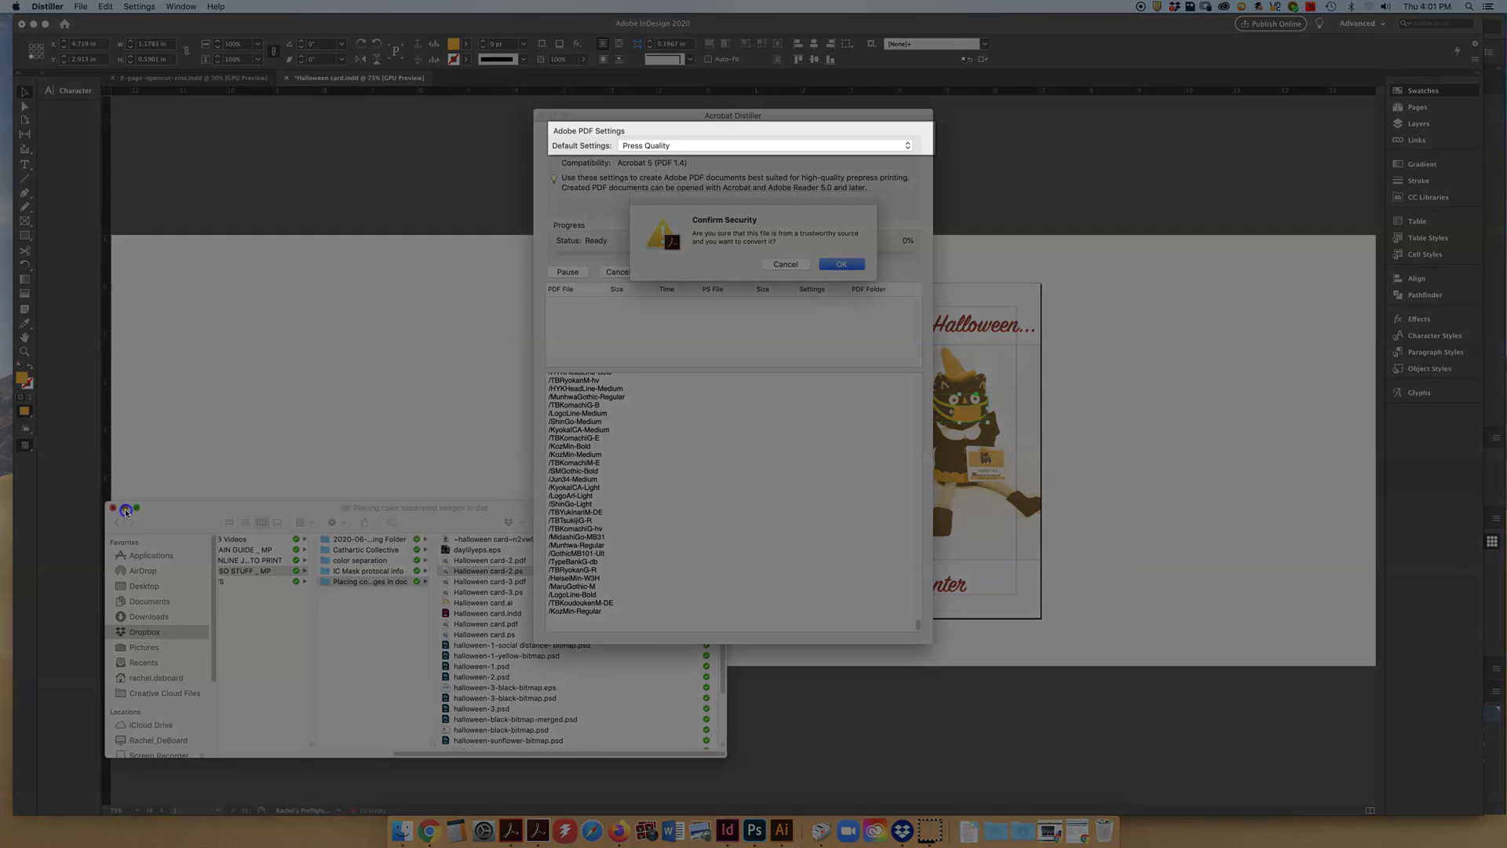
{"action": "left_click", "coordinate": [832, 267]}
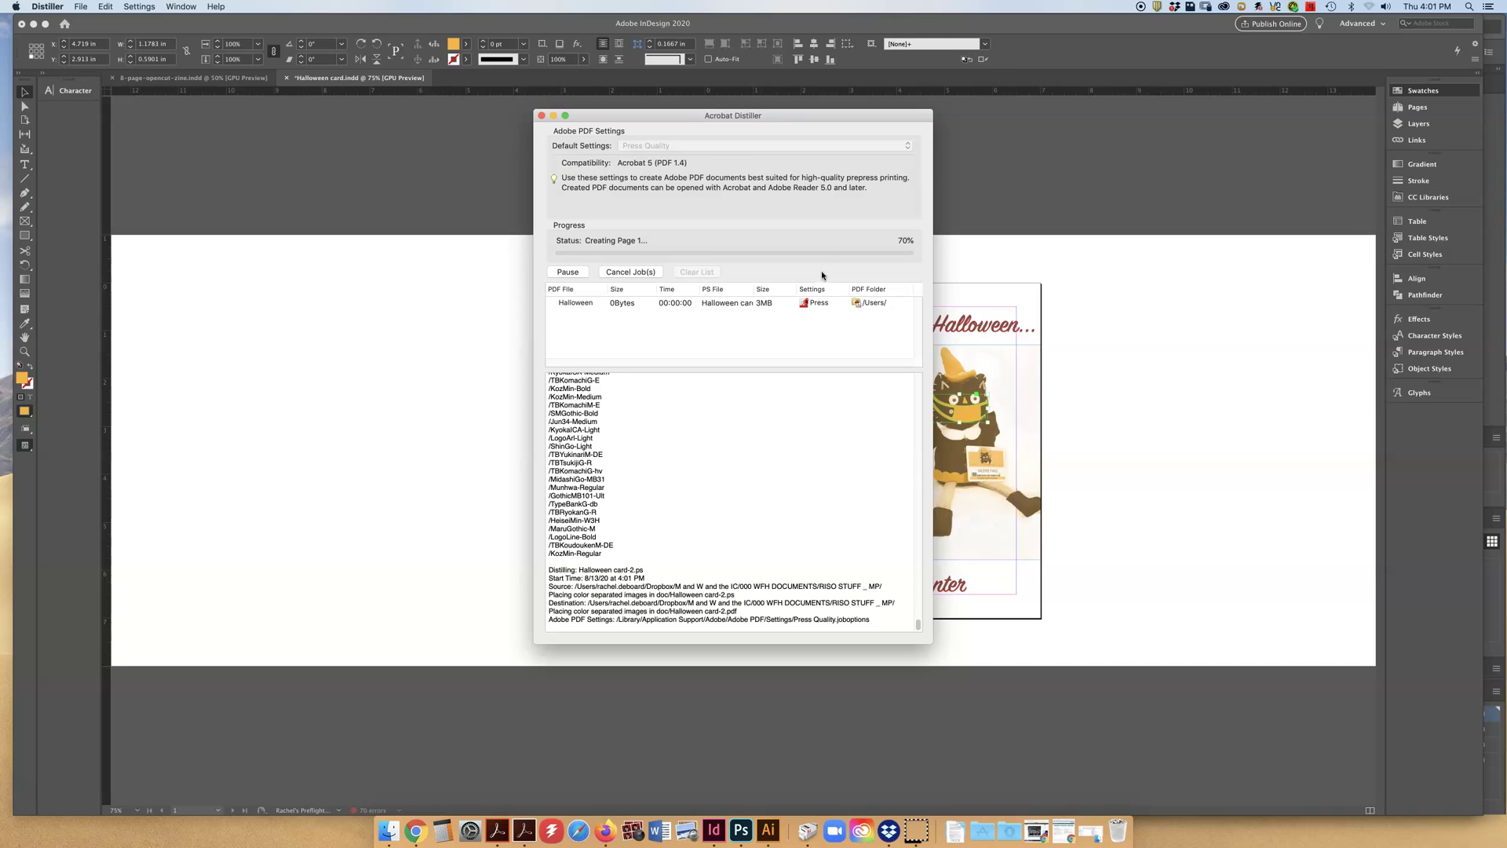
{"action": "left_click", "coordinate": [822, 281]}
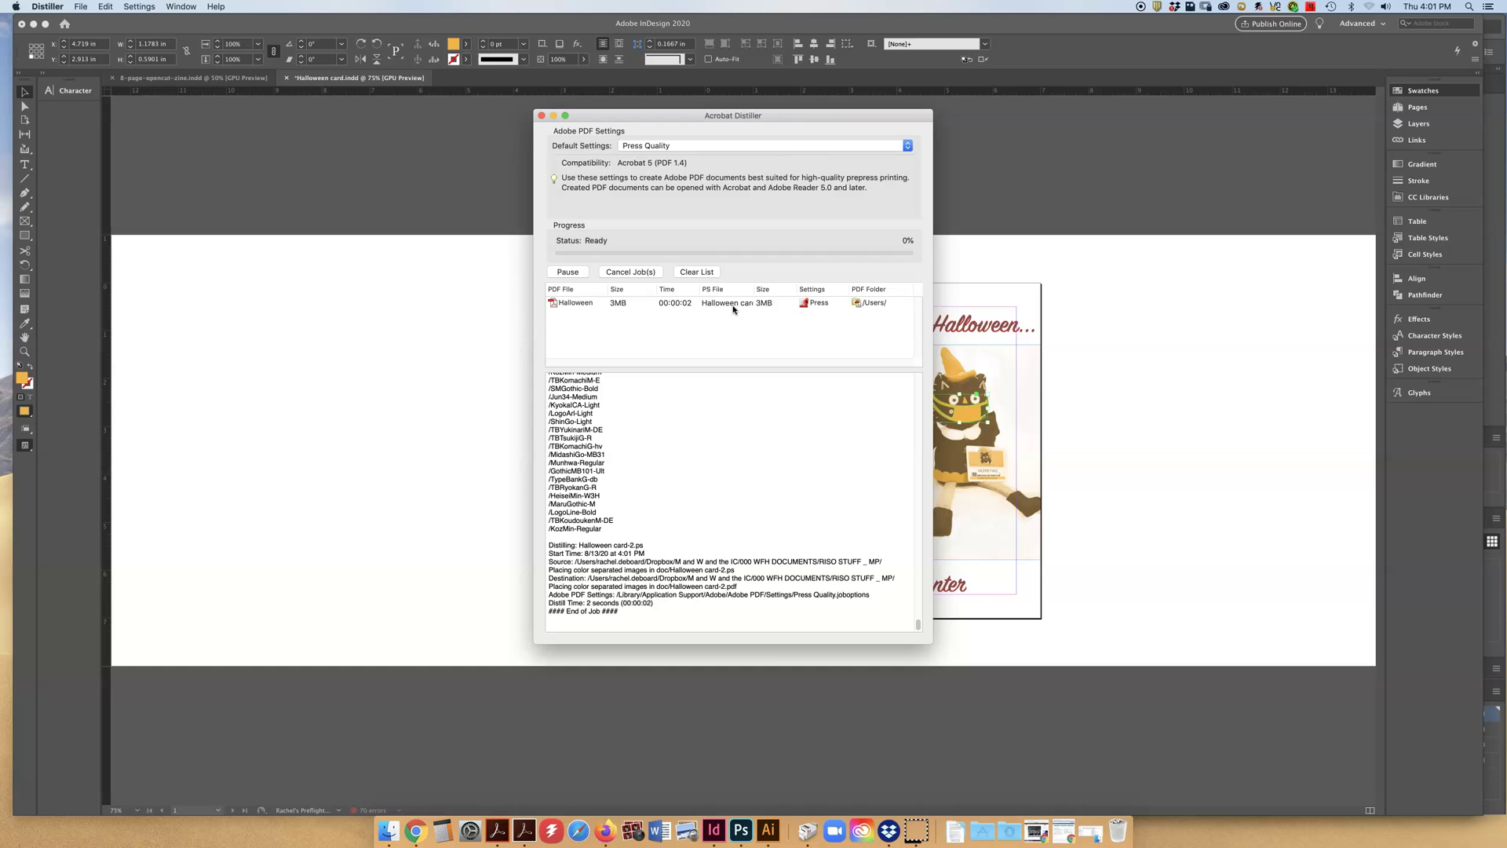
Step: Open Halloween card-2.pdf from Distiller's job list and review its black and sunflower pages
{"action": "left_click", "coordinate": [734, 307]}
{"action": "double_click", "coordinate": [734, 308]}
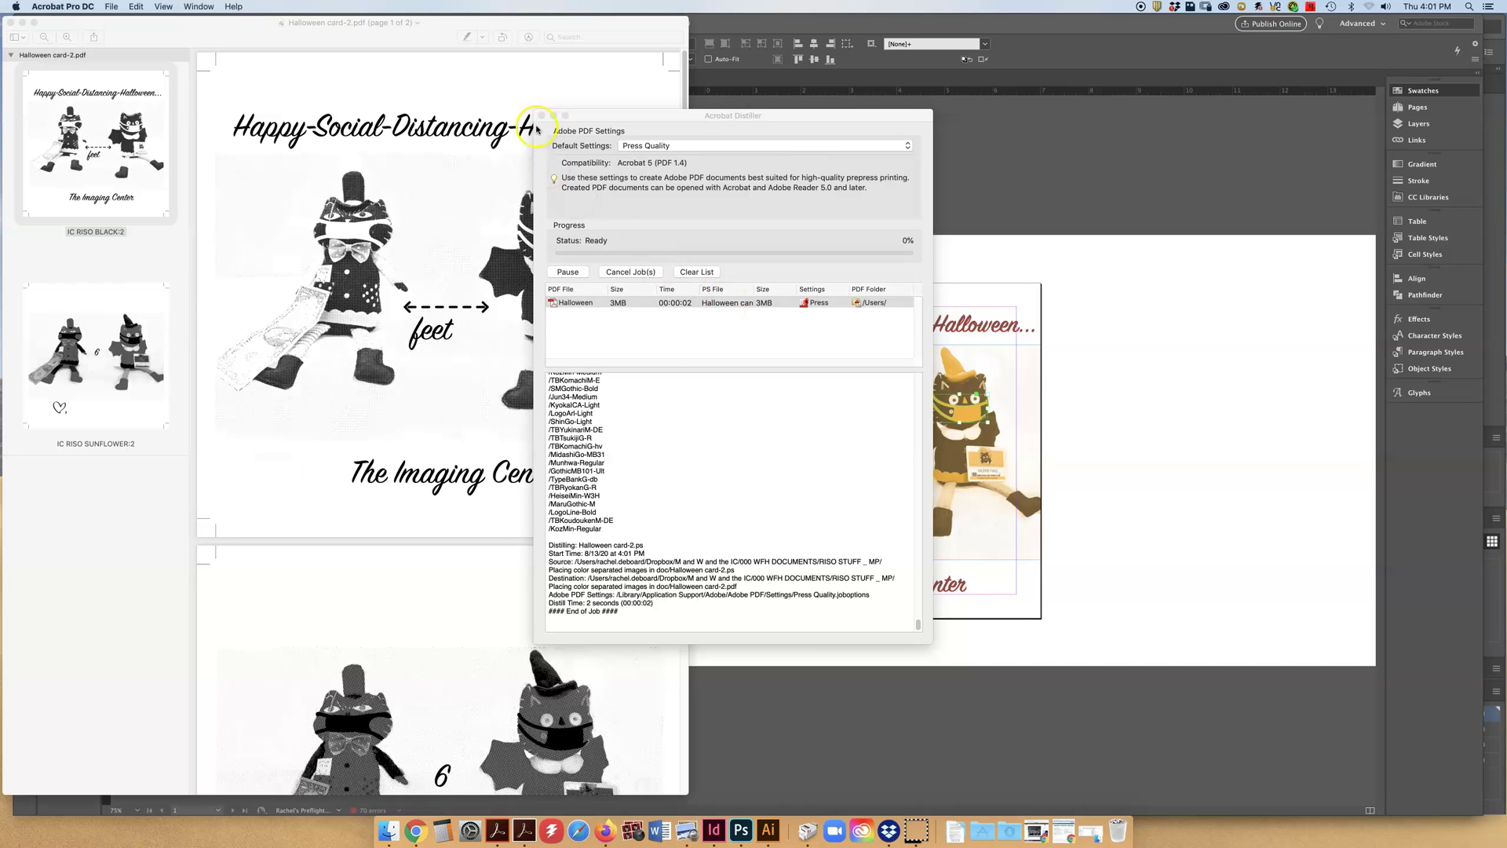
{"action": "left_click_drag", "start_coordinate": [591, 115], "coordinate": [864, 151]}
{"action": "scroll", "coordinate": [413, 411], "scroll_direction": "down", "scroll_amount": 5}
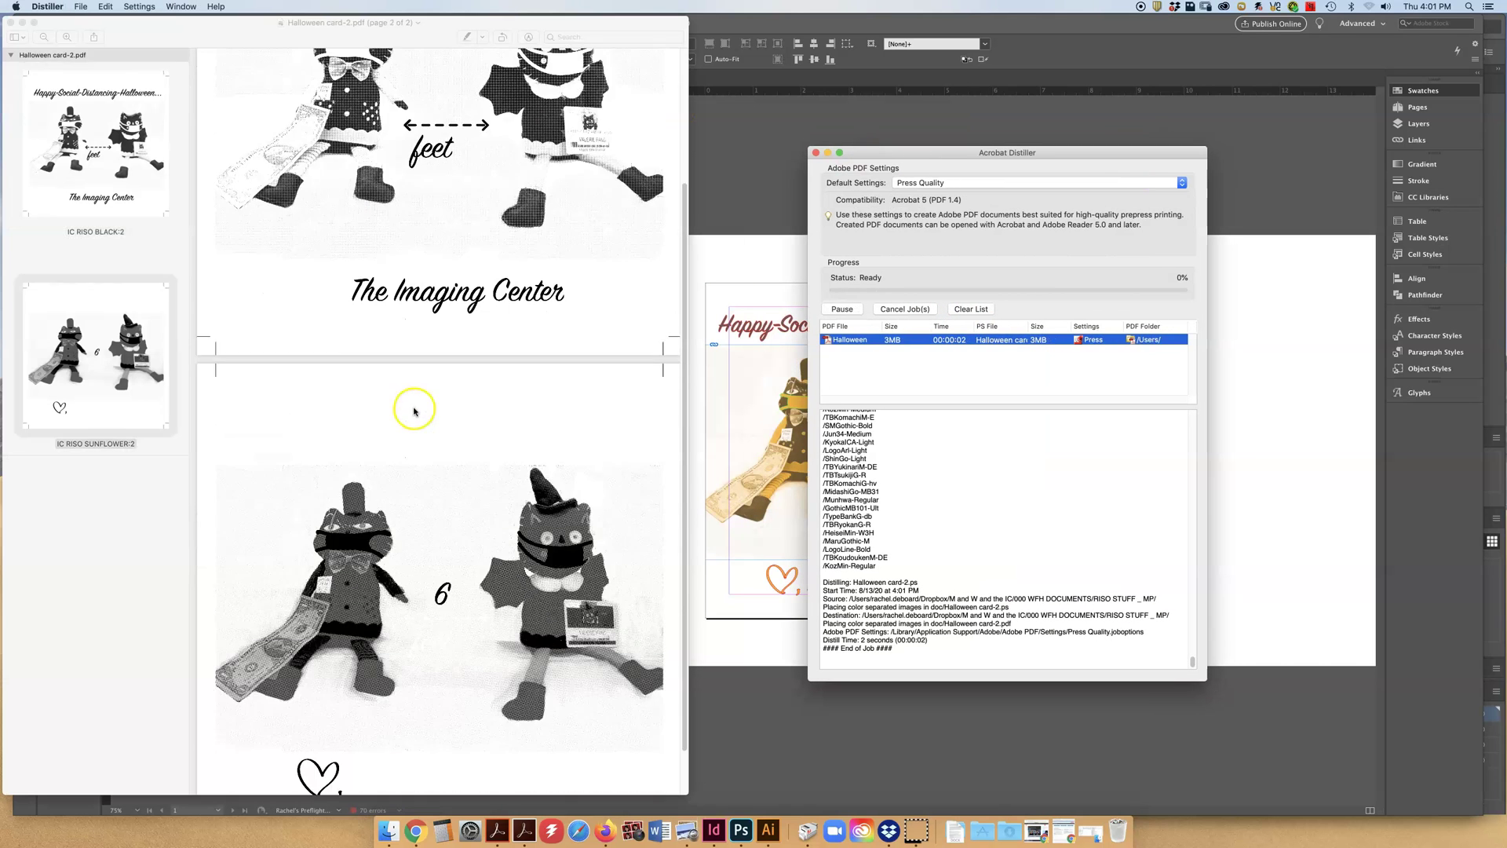
{"action": "scroll", "coordinate": [411, 405], "scroll_direction": "up", "scroll_amount": 5}
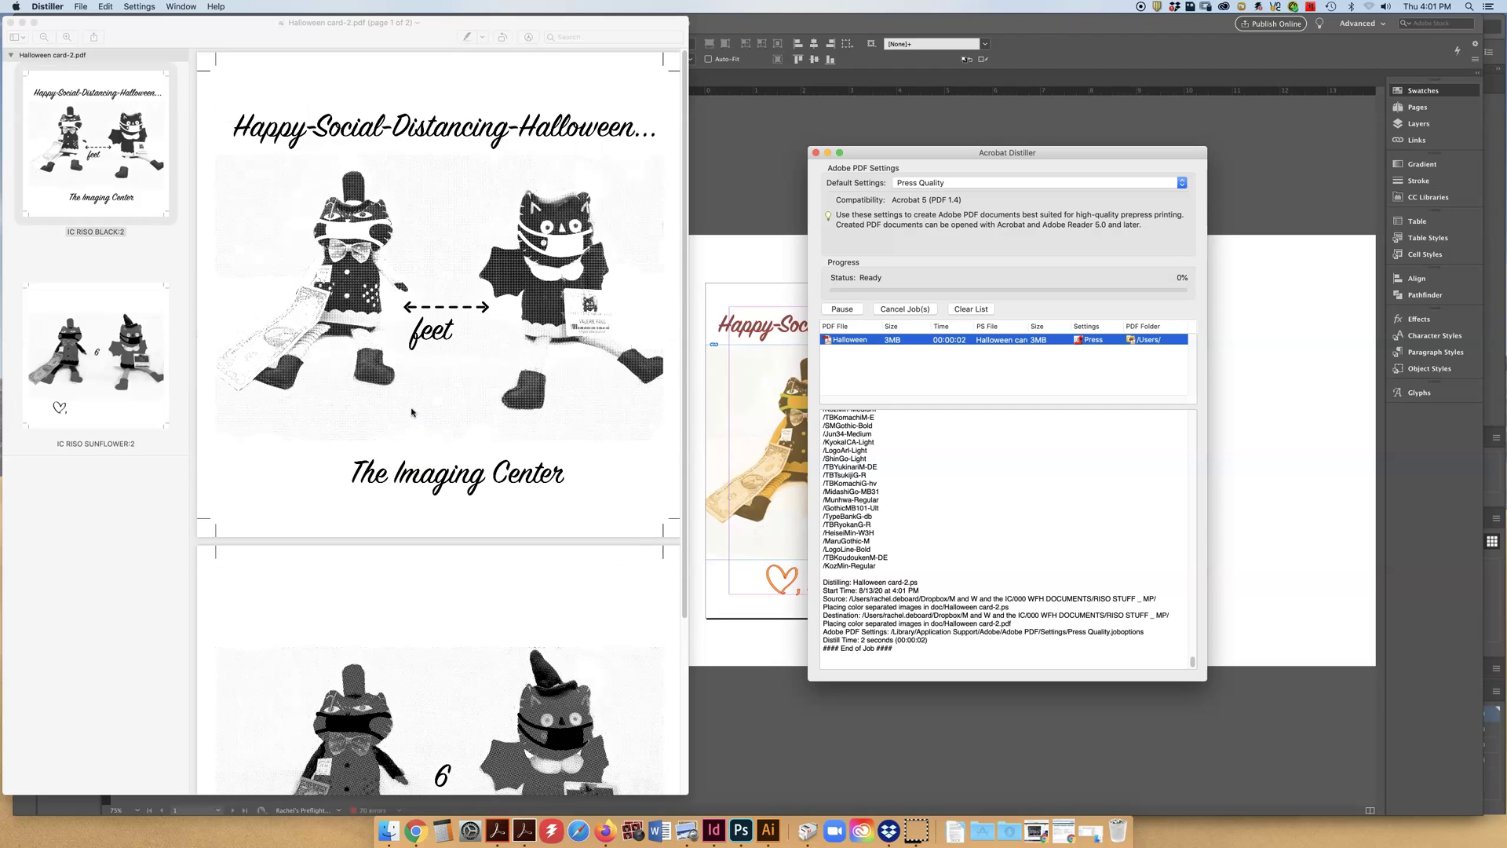